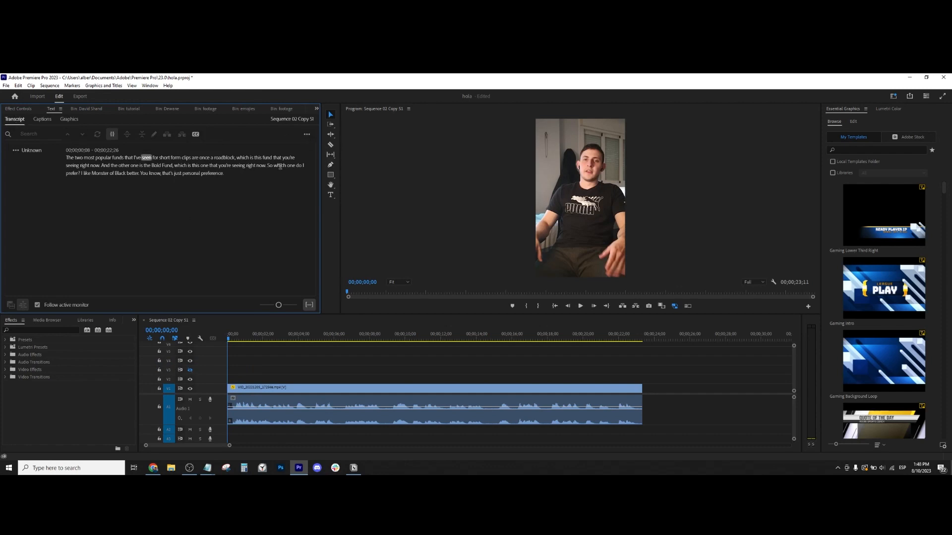
Generate a static transcript of the sequence with the existing transcription preferences.
click(307, 135)
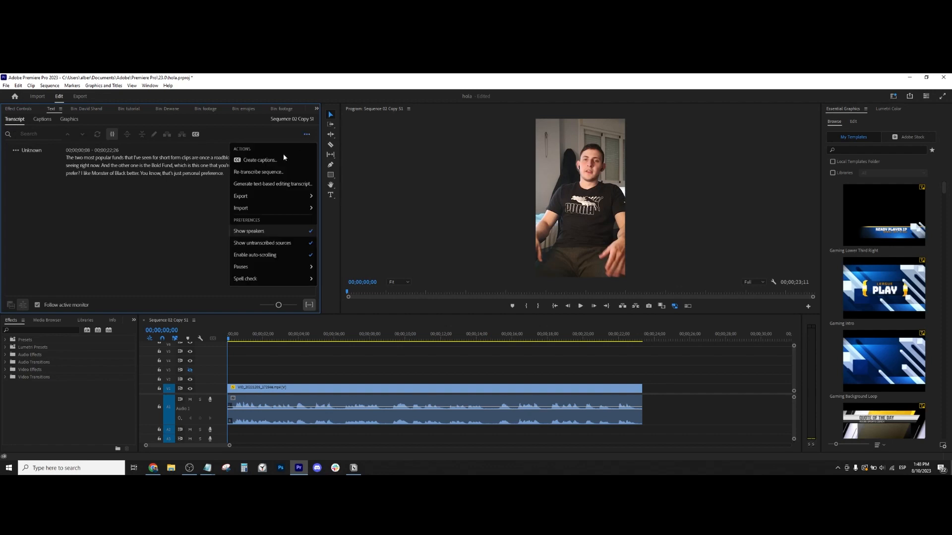
click(272, 184)
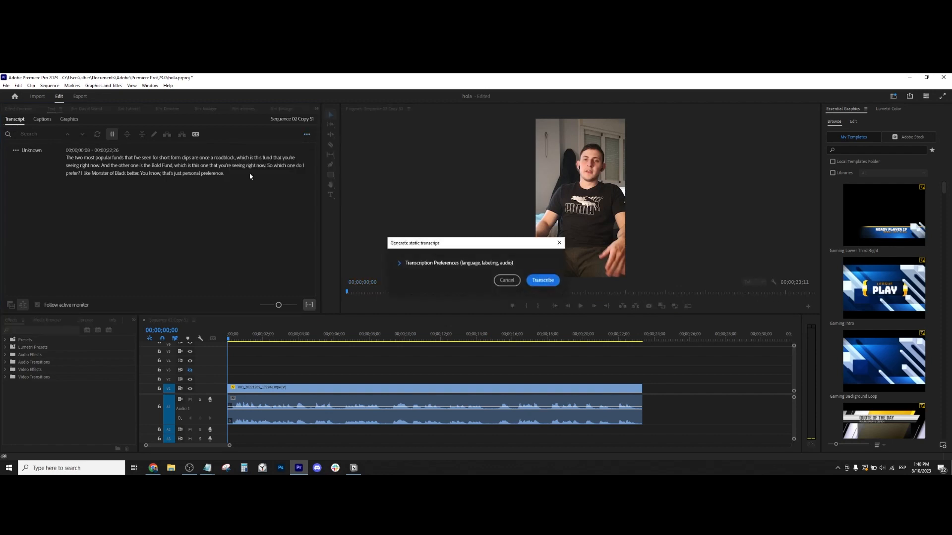
click(541, 281)
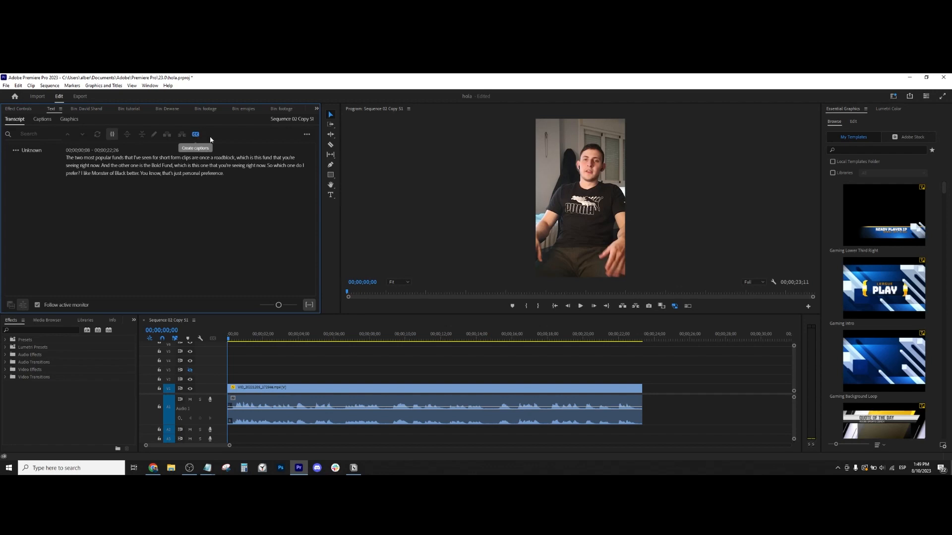
Create subtitle captions from the transcript with a greatly reduced maximum length in characters and double lines.
click(307, 134)
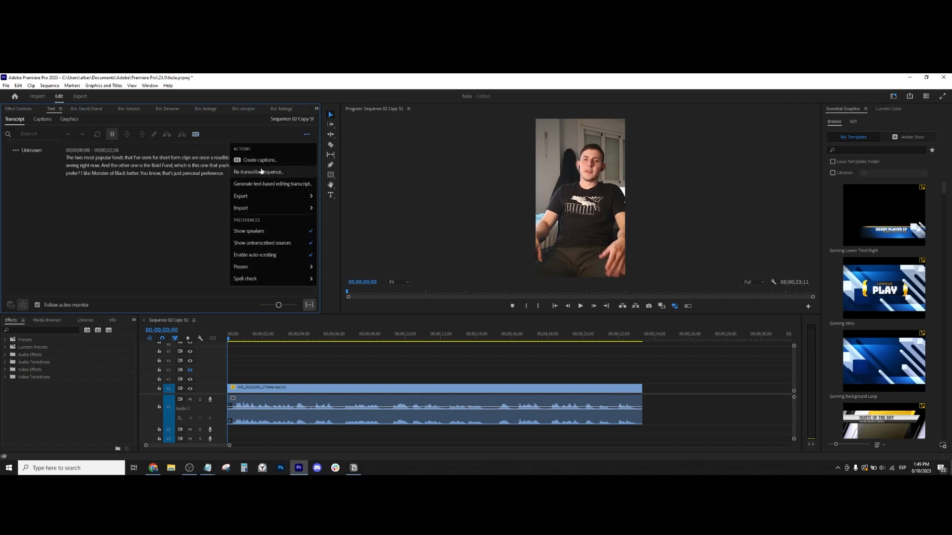
click(40, 119)
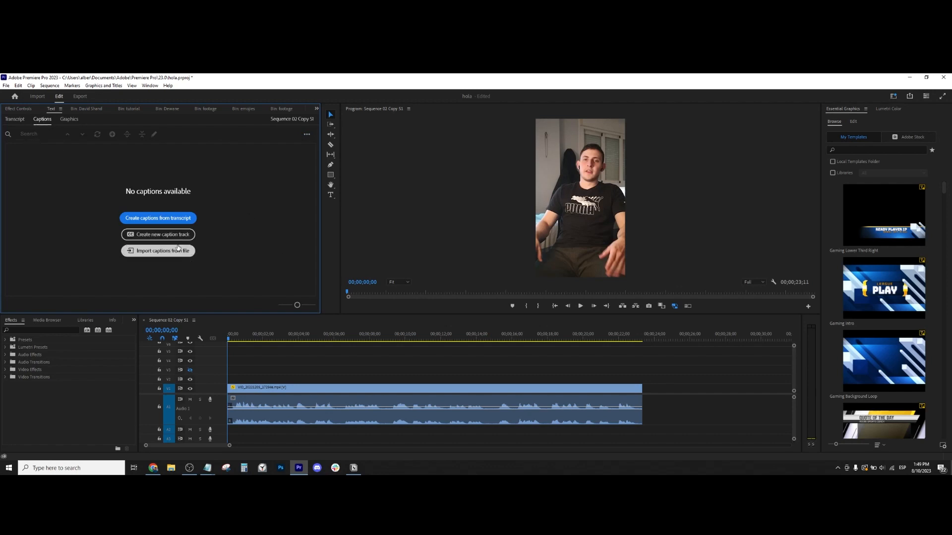
click(14, 119)
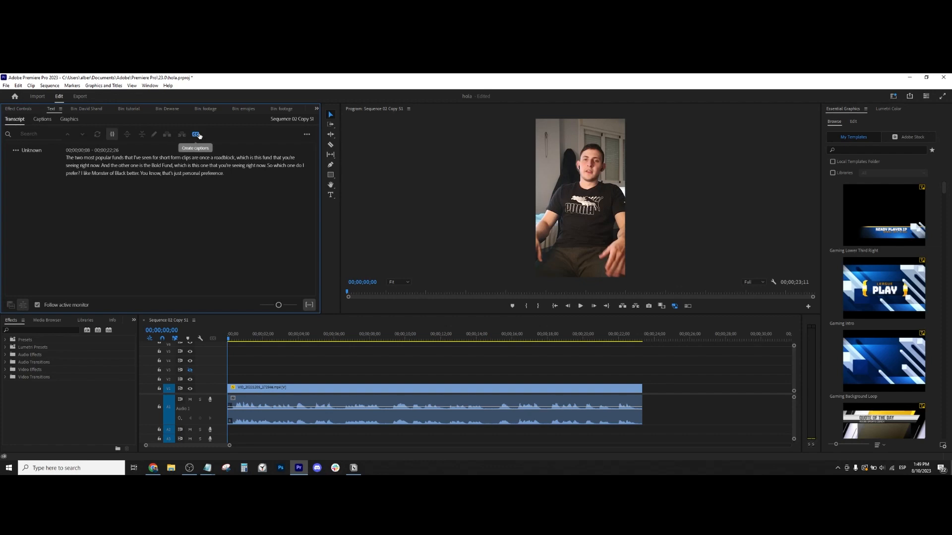
click(197, 135)
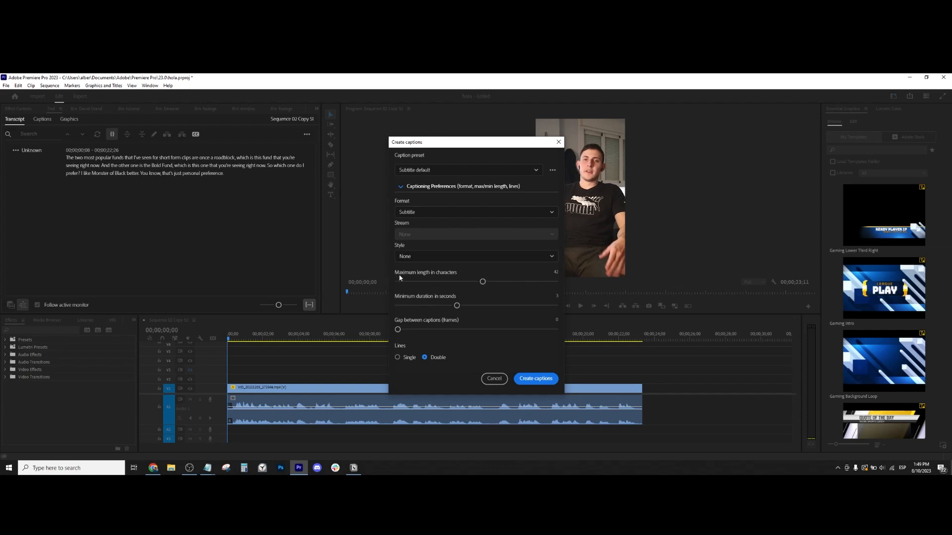
drag(483, 282, 405, 285)
click(536, 378)
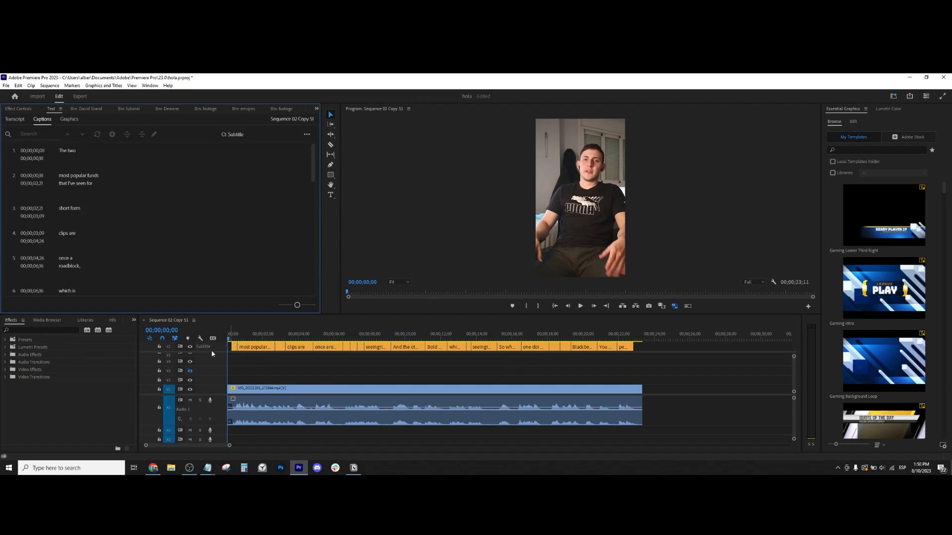
Apply the saved track style captions 1 to all captions and play the sequence to preview it.
click(231, 346)
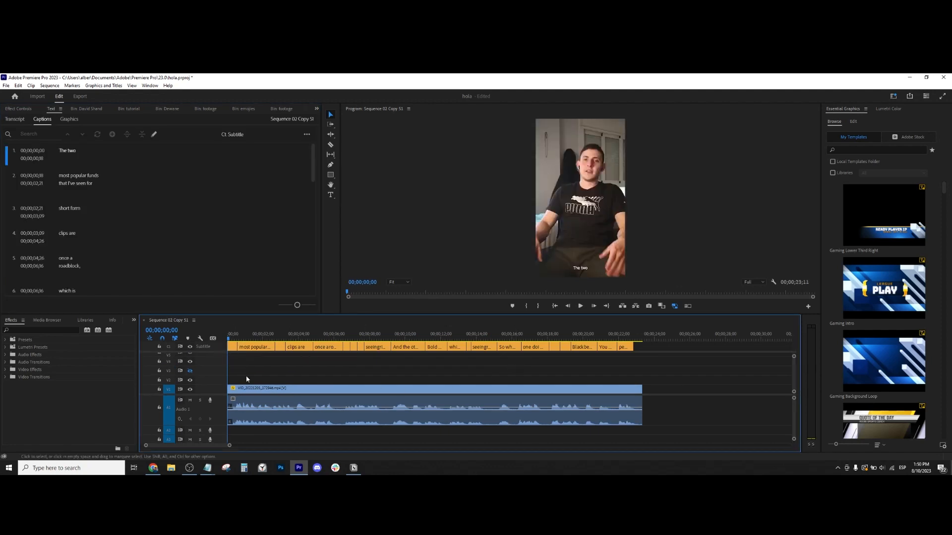
drag(229, 339, 260, 358)
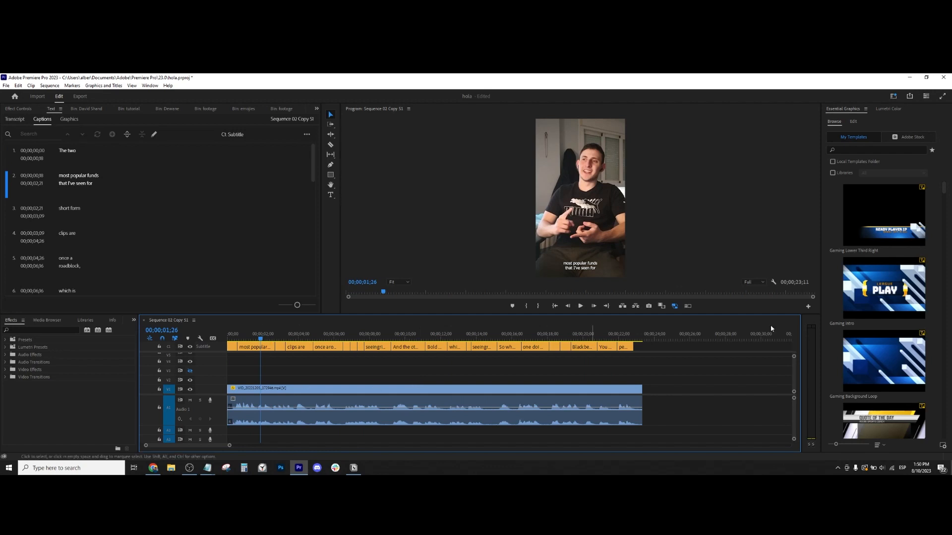
drag(648, 355, 226, 350)
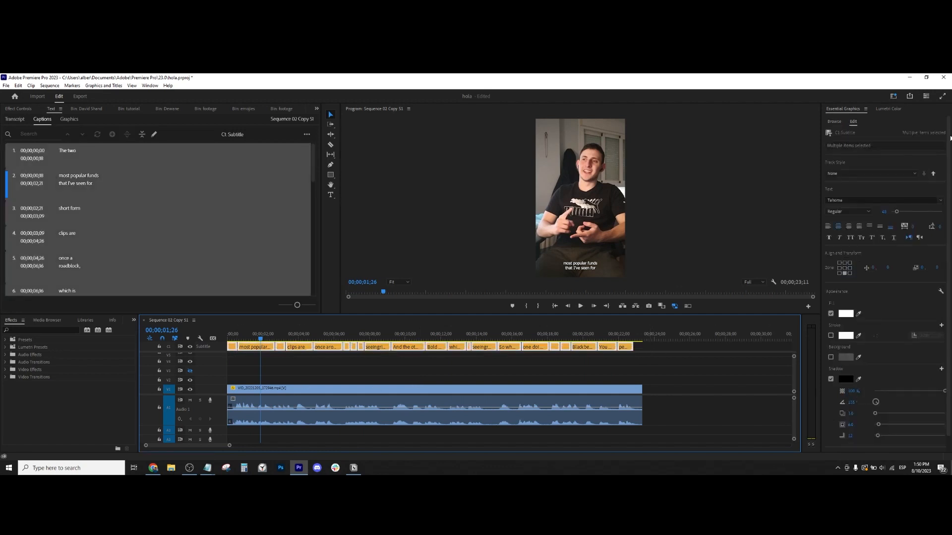
click(845, 174)
click(848, 203)
drag(891, 273, 870, 271)
click(303, 336)
key(space)
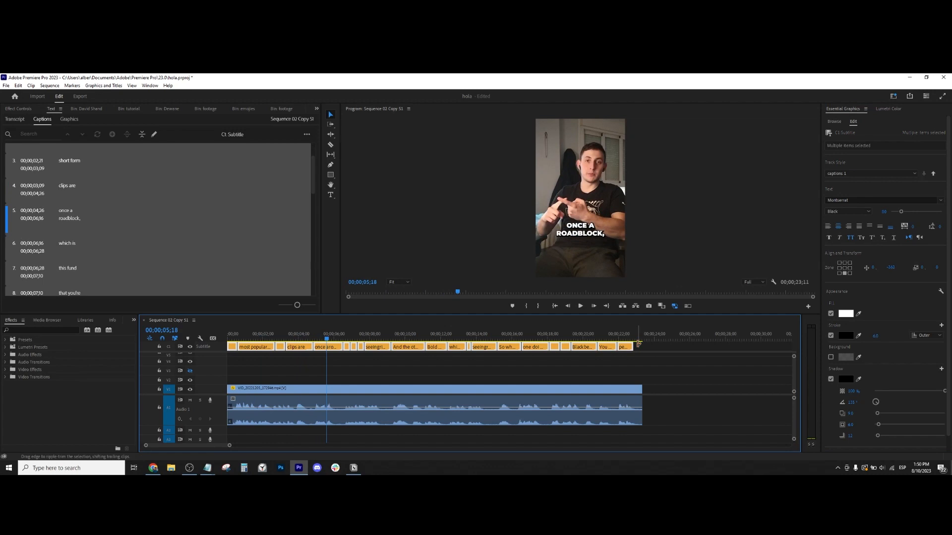
Reset the captions' track style to None.
key(ctrl+z)
click(843, 174)
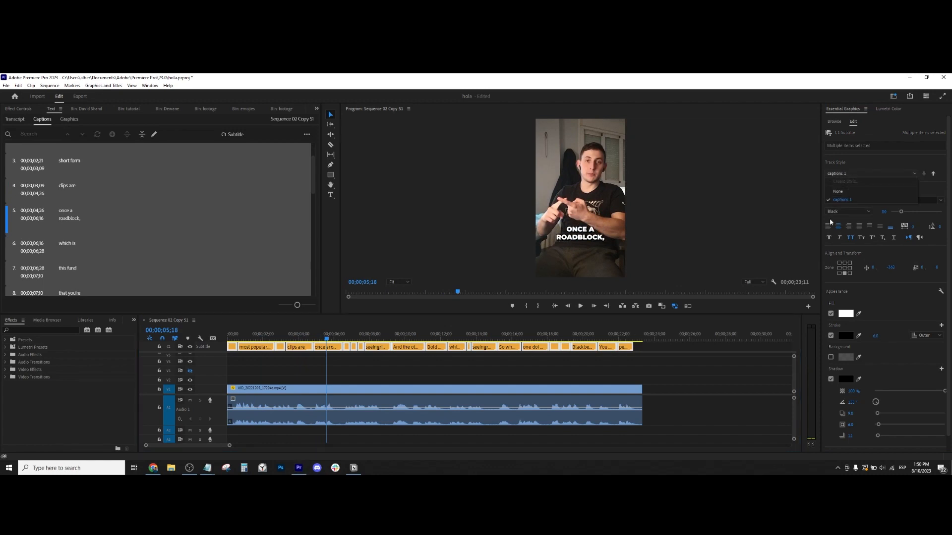
click(839, 191)
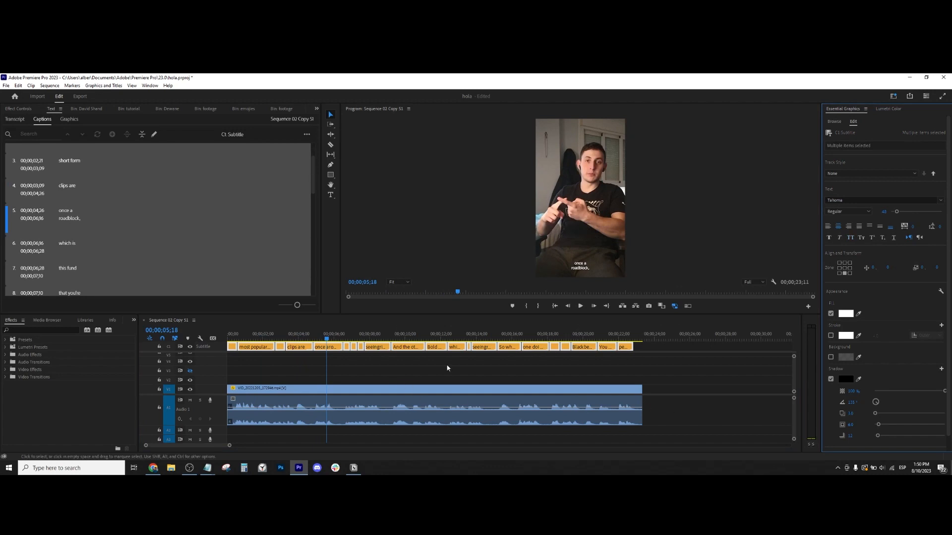
Select all captions on the subtitle track and change their font to Montserrat Black.
click(552, 335)
click(580, 381)
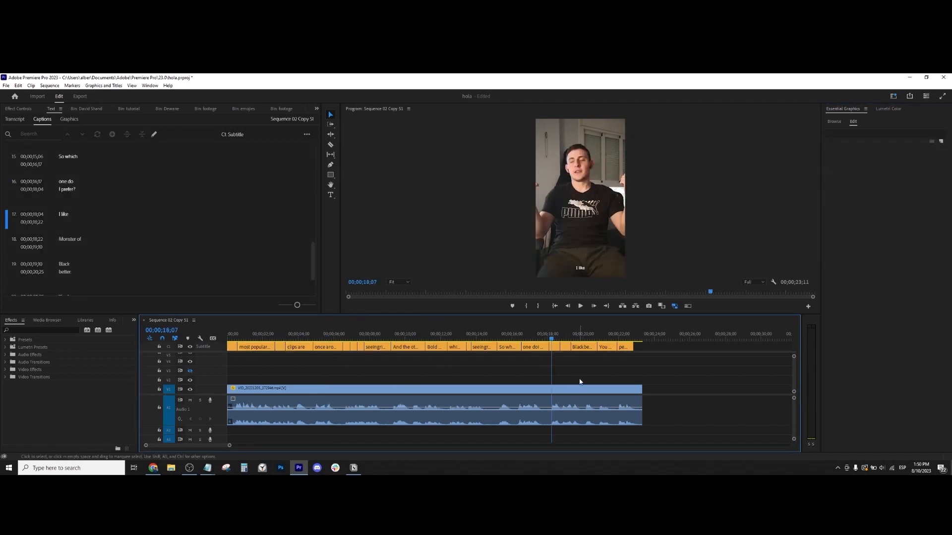
click(418, 339)
drag(651, 349, 230, 357)
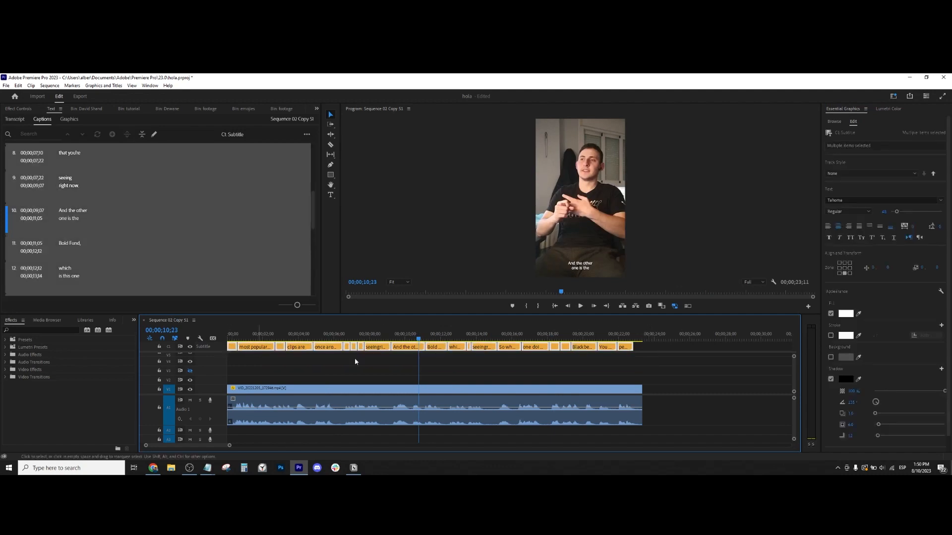
click(846, 201)
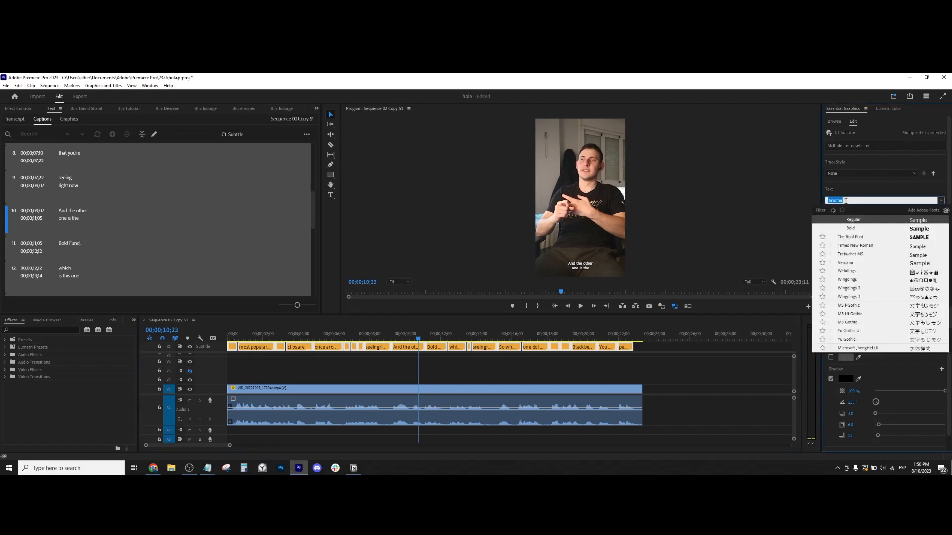
text(montse)
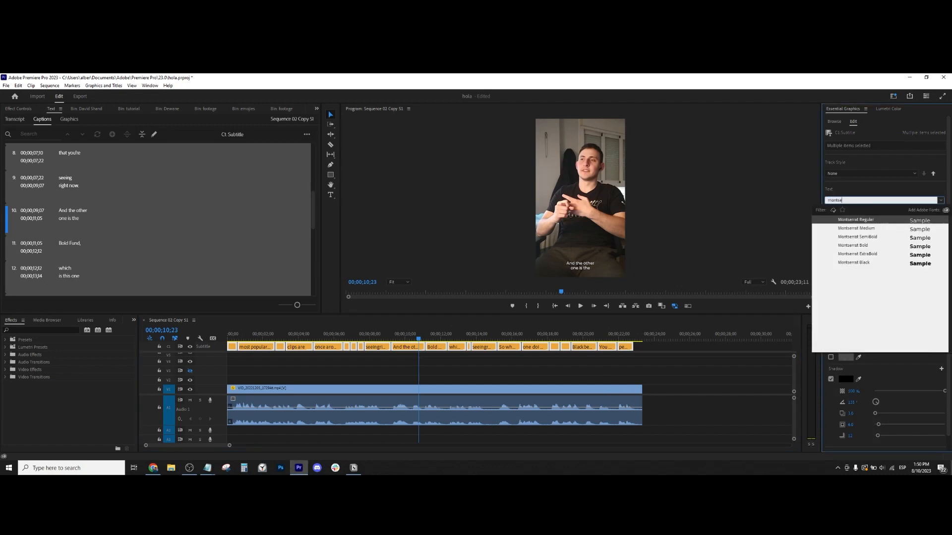
click(899, 263)
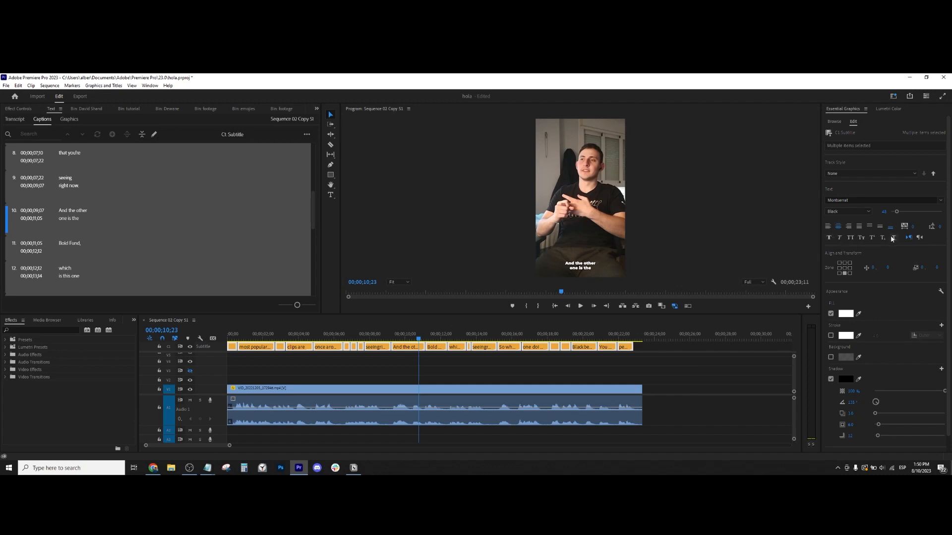
Turn on all caps for the selected captions, leaving faux bold off.
click(830, 240)
click(830, 240)
click(851, 238)
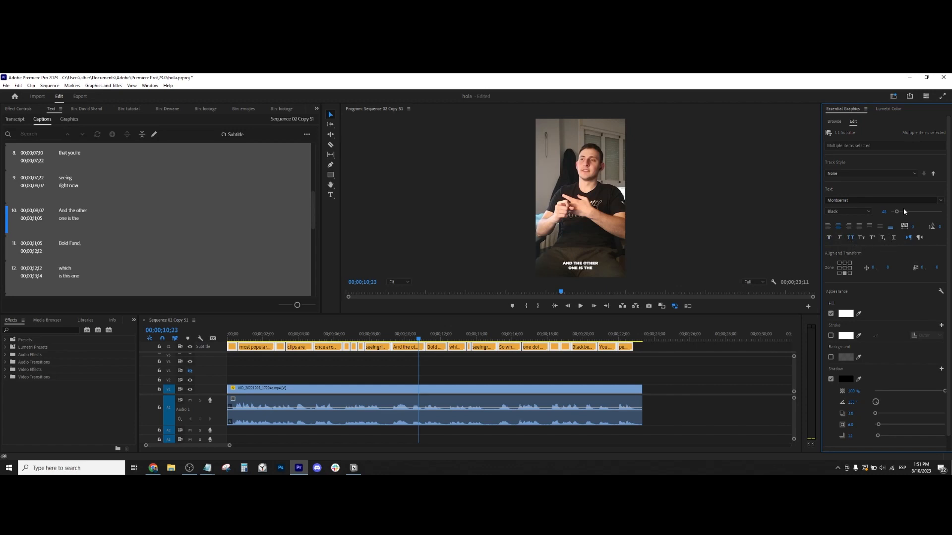
Set the caption font size to 80 and raise the captions to the speaker's lower torso.
click(883, 212)
text(80)
key(Return)
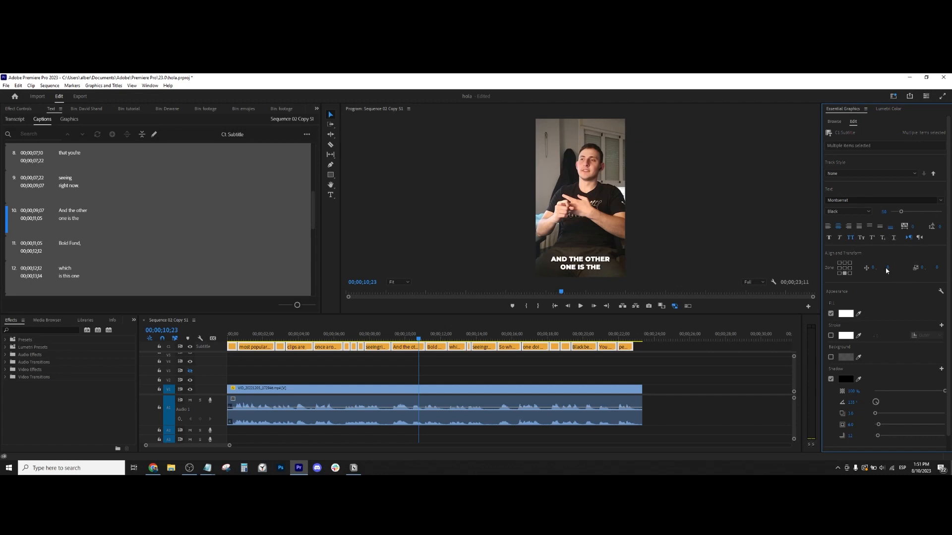
drag(887, 268, 747, 282)
Consult the reference screenshot in Snipping Tool and set the caption shadow's distance to 9.
scroll(902, 328, down, 1)
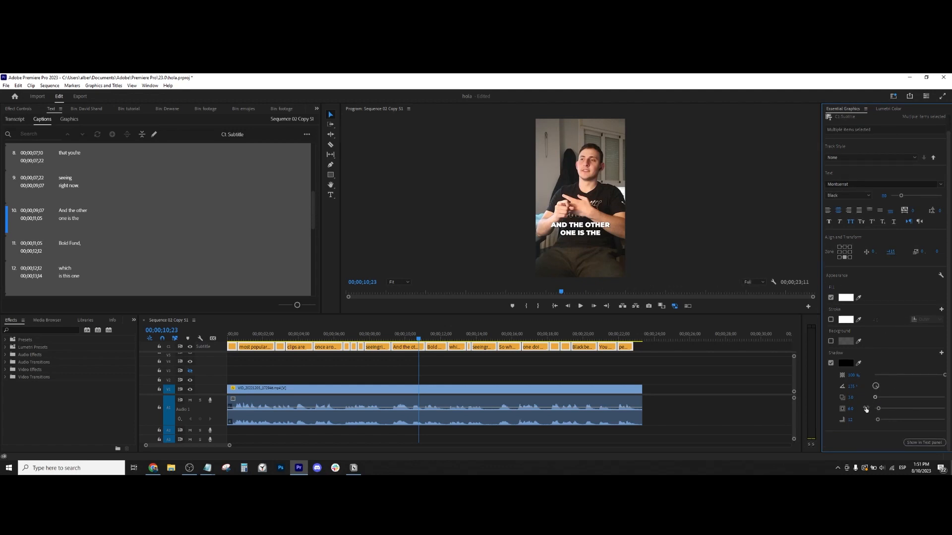
click(225, 468)
drag(198, 128, 321, 109)
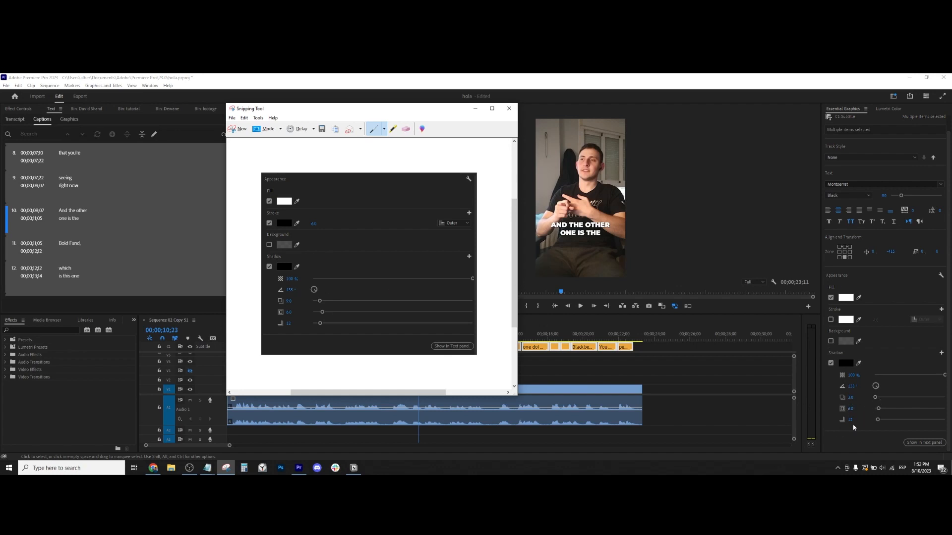
click(852, 398)
text(9)
key(Return)
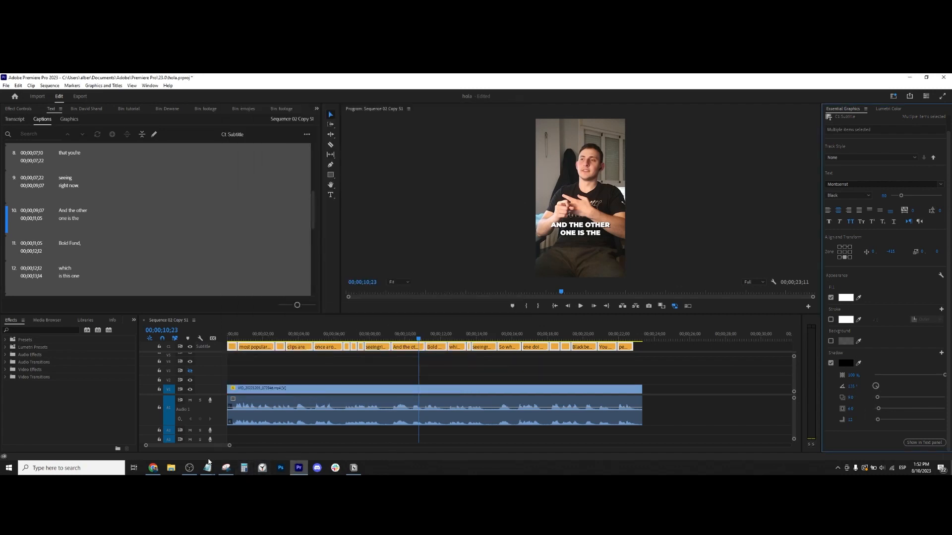
Enable a stroke on the captions and make it black, following the reference screenshot.
click(228, 468)
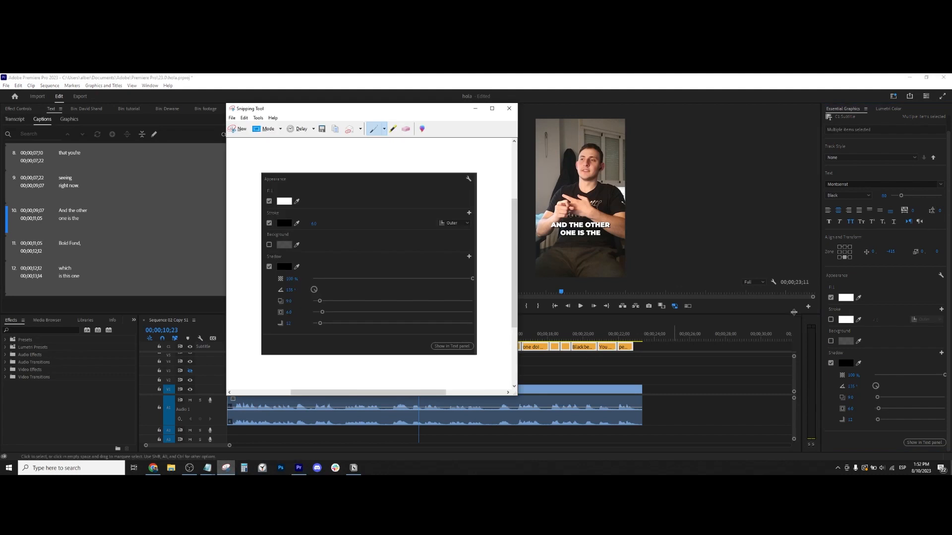
click(848, 319)
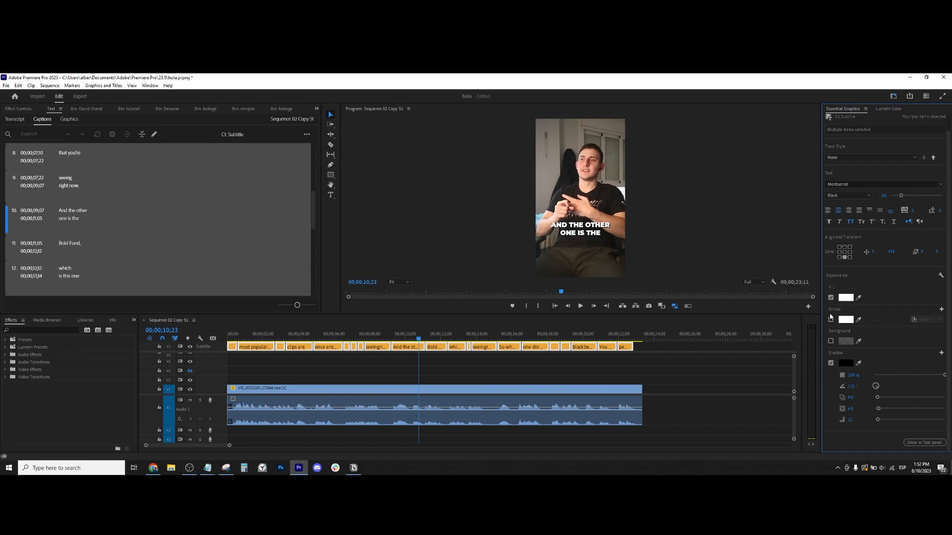
click(831, 319)
click(846, 319)
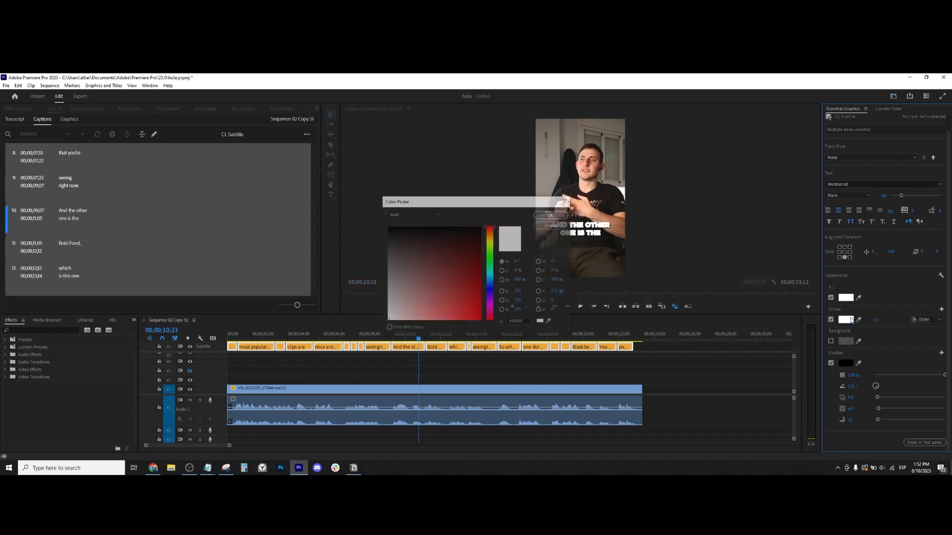
click(480, 227)
click(551, 215)
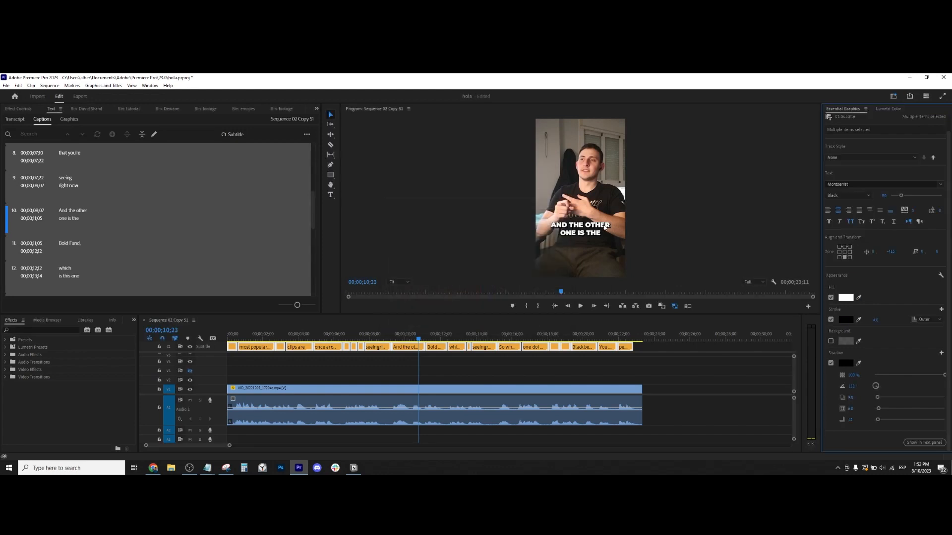
Check the reference screenshot, set the caption stroke width to 6, and preview the frame in full screen.
click(226, 468)
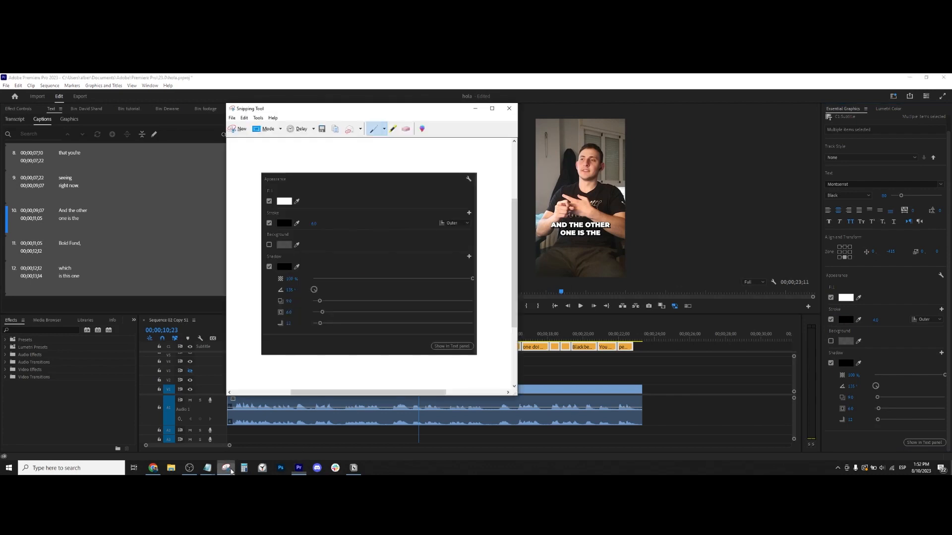
click(231, 471)
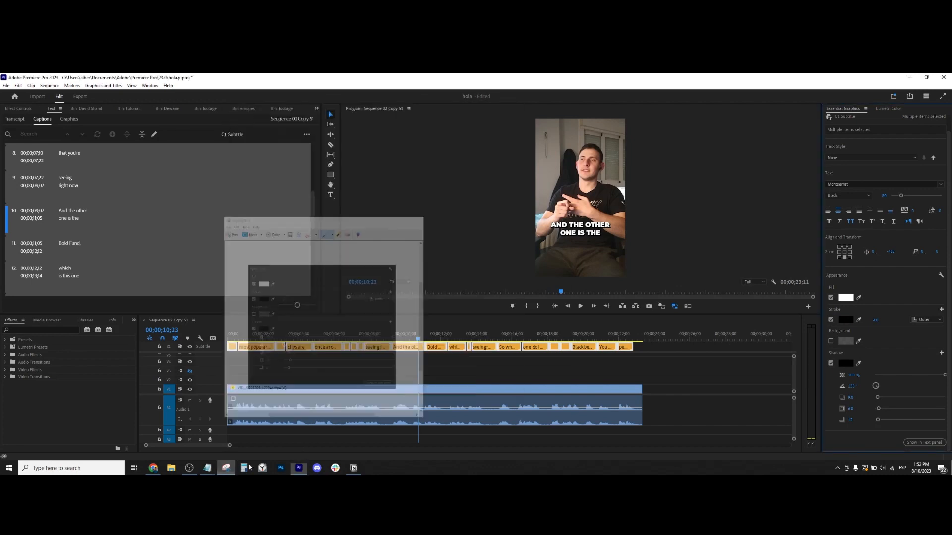
drag(874, 320, 884, 320)
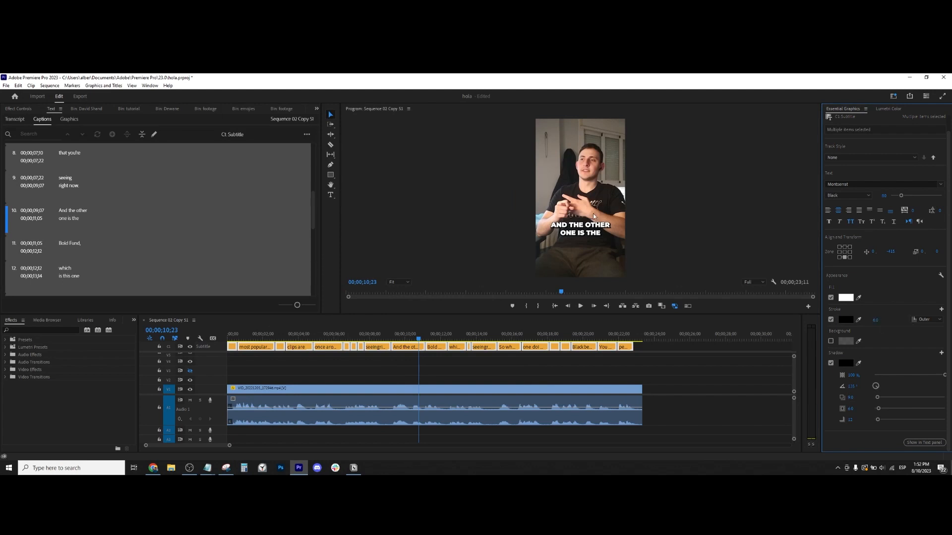
click(944, 99)
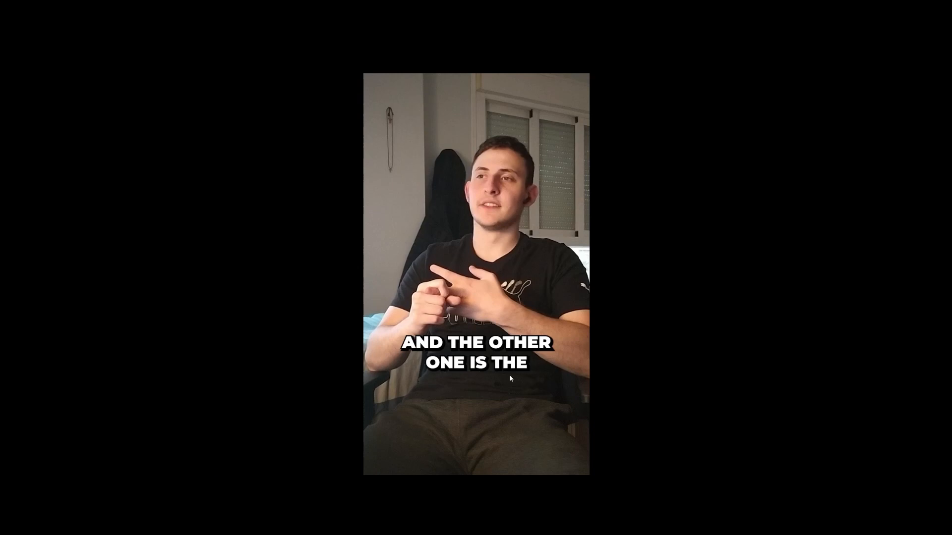
key(Escape)
Try the Center stroke type on the captions, preview it in full screen, and restore the Outer type.
click(924, 319)
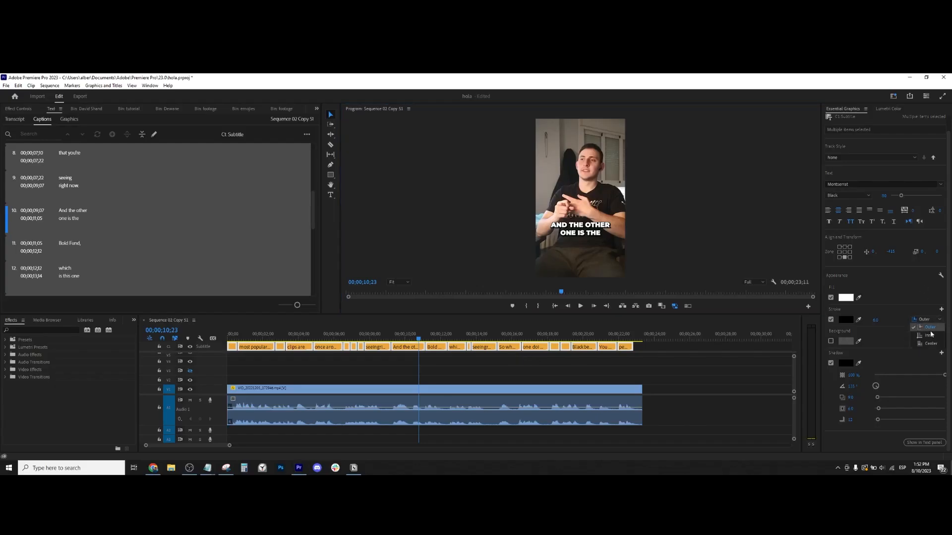
click(930, 344)
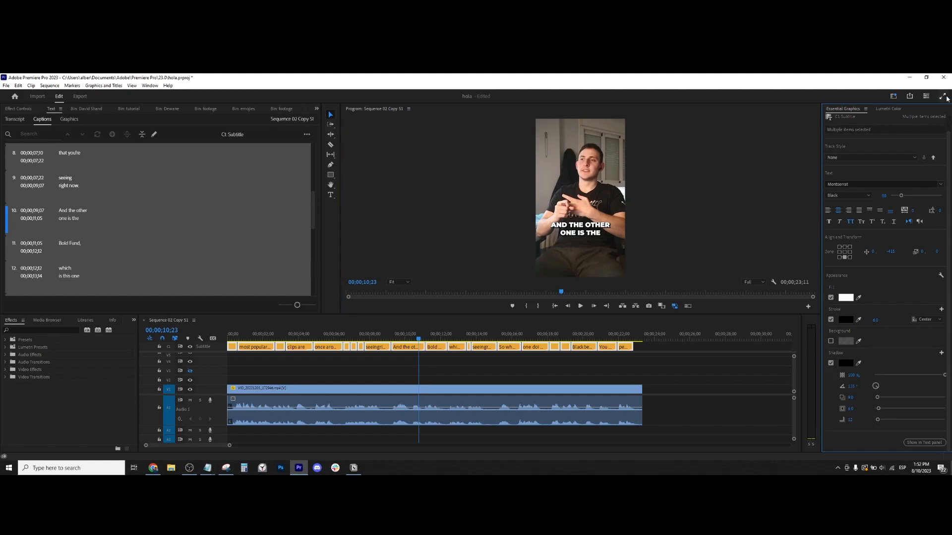
click(947, 98)
click(937, 321)
click(924, 329)
click(412, 337)
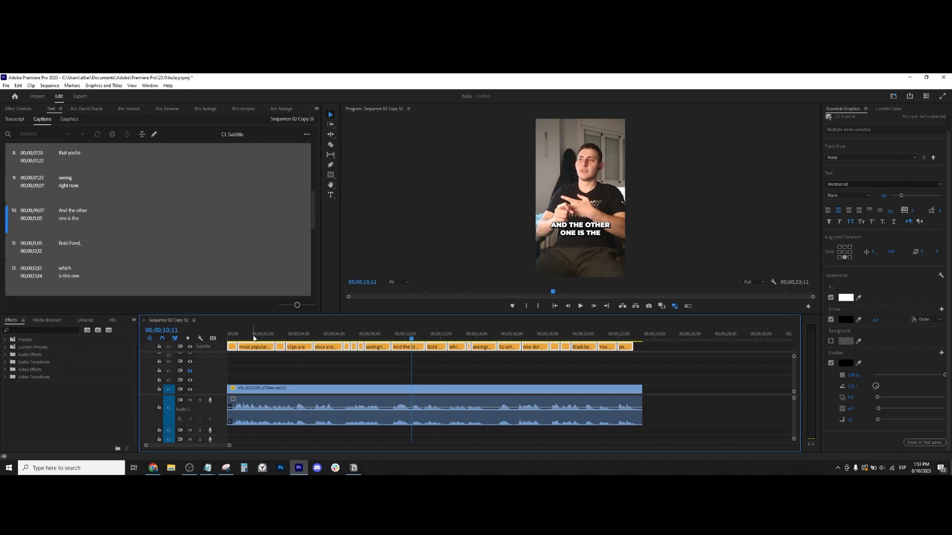
Play the start of the sequence and split the "most popular funds that I've seen for" caption at 00;00;01;21.
mouse_move(254, 339)
mouse_down()
mouse_move(231, 341)
mouse_move(243, 343)
mouse_up()
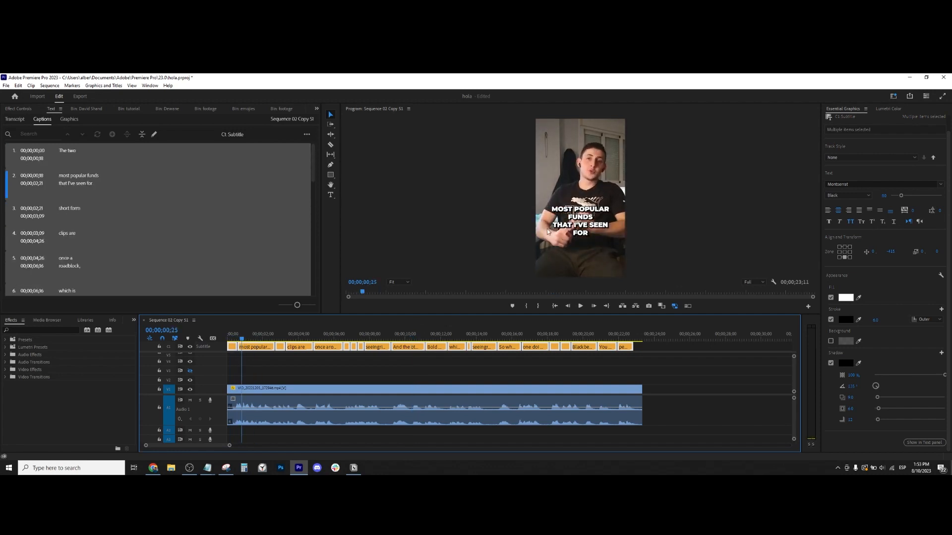
scroll(270, 367, up, 5)
scroll(320, 366, up, 1)
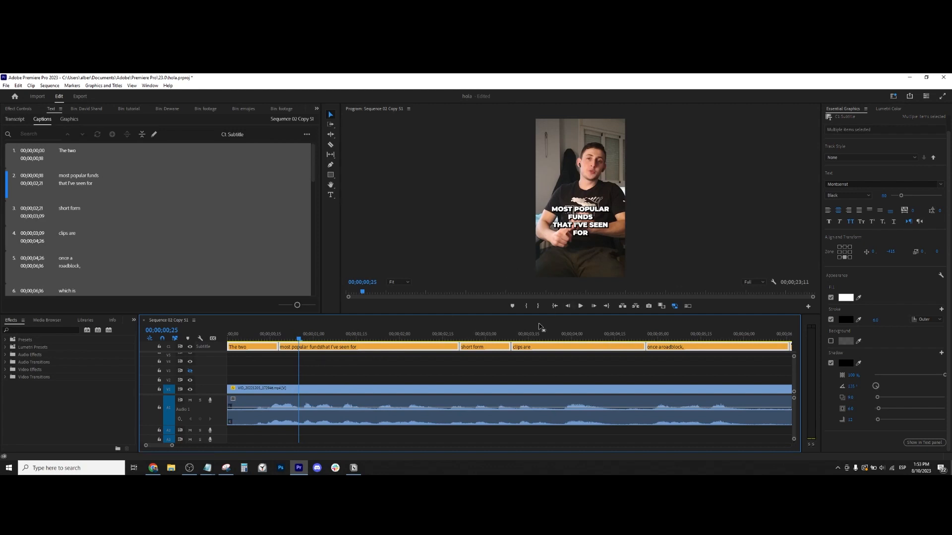
click(282, 336)
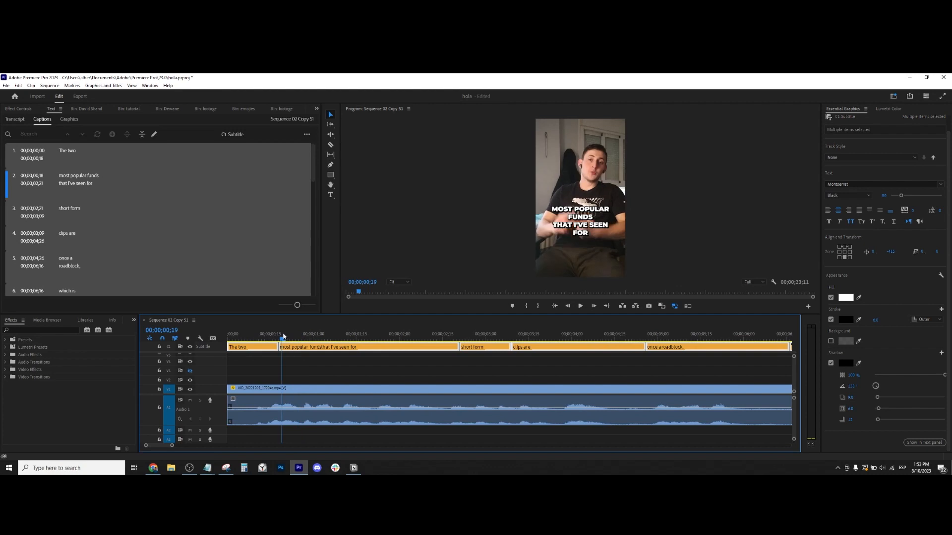
key(space)
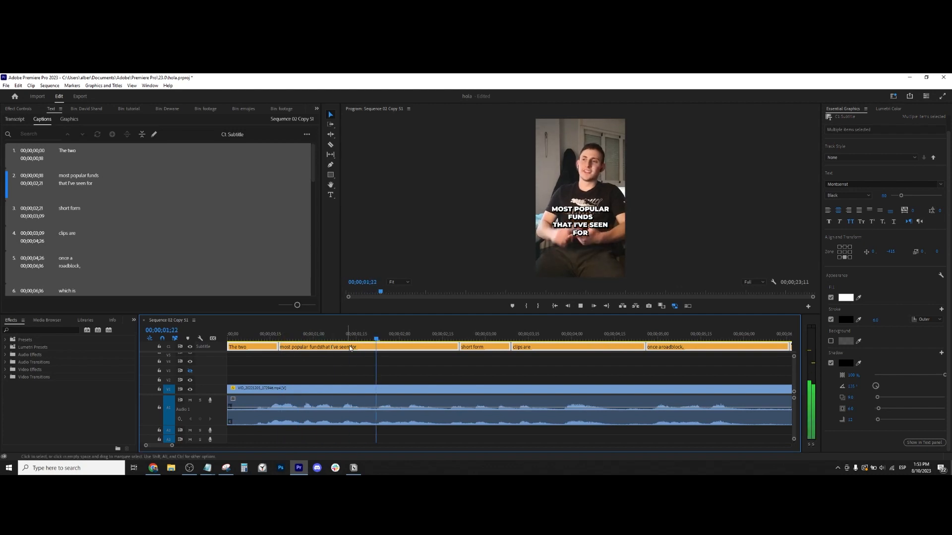
drag(348, 336, 374, 337)
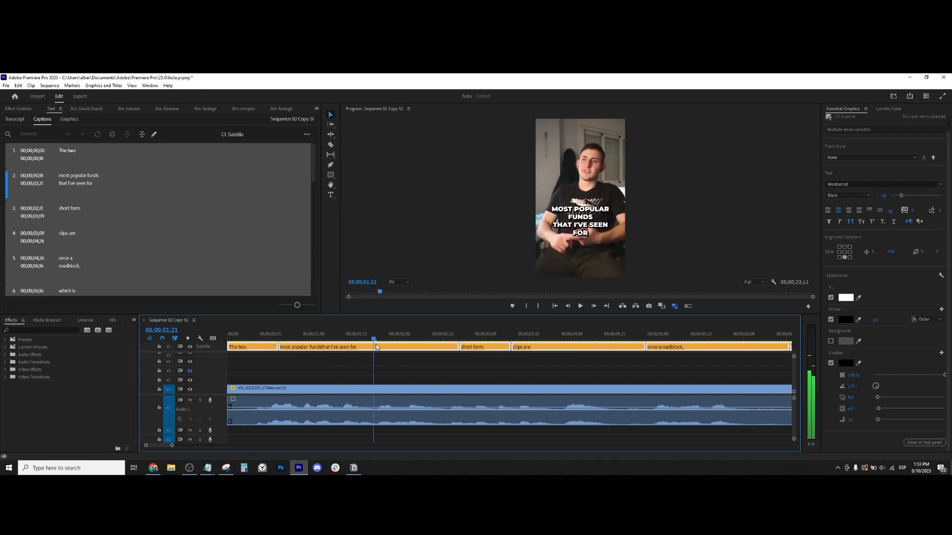
click(378, 348)
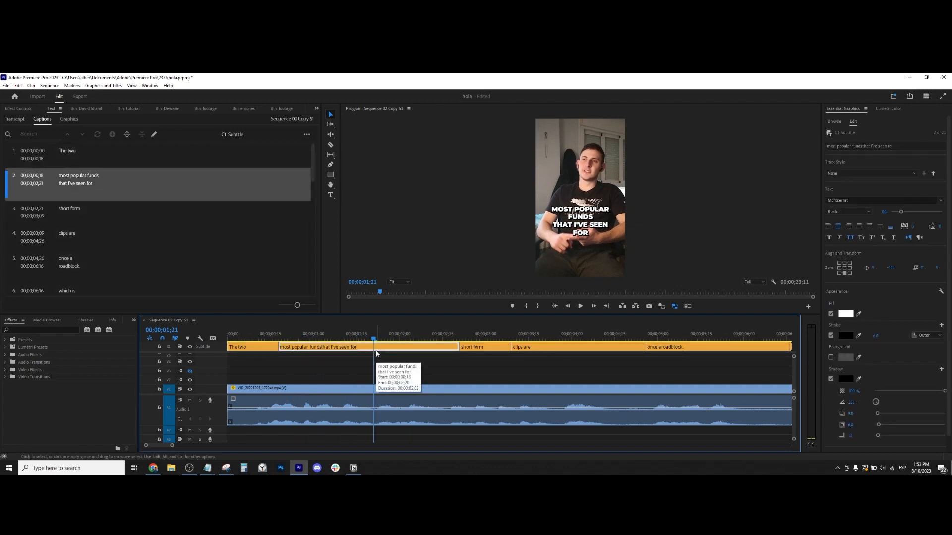
key(ctrl+k)
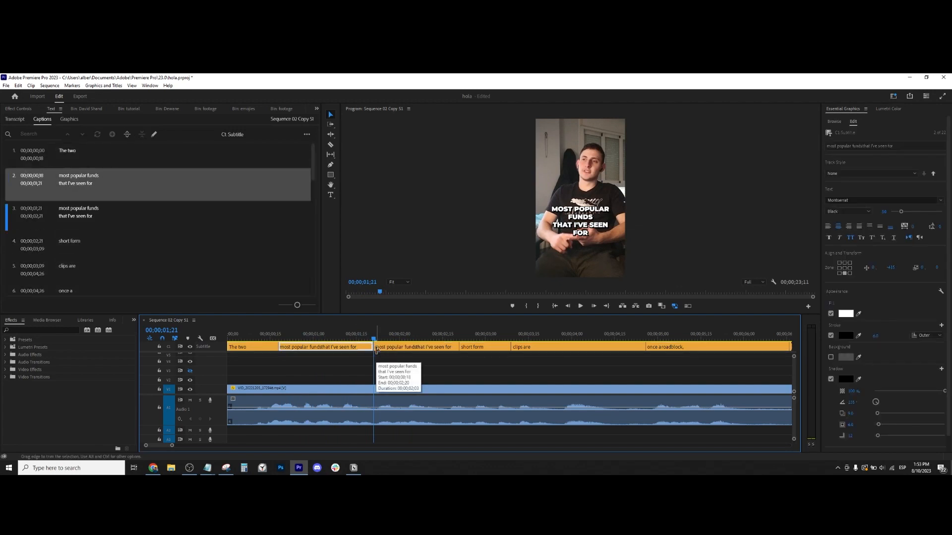
Shorten the first half of the split caption to "most popular funds" and the second half to "that I've seen for".
click(397, 338)
drag(393, 346, 354, 339)
key(t)
drag(594, 235, 551, 221)
key(BackSpace)
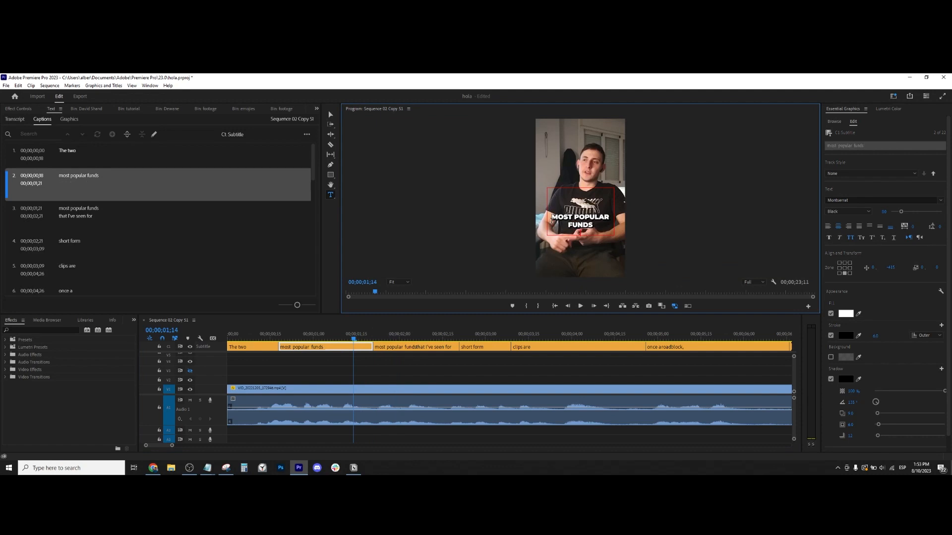
key(BackSpace)
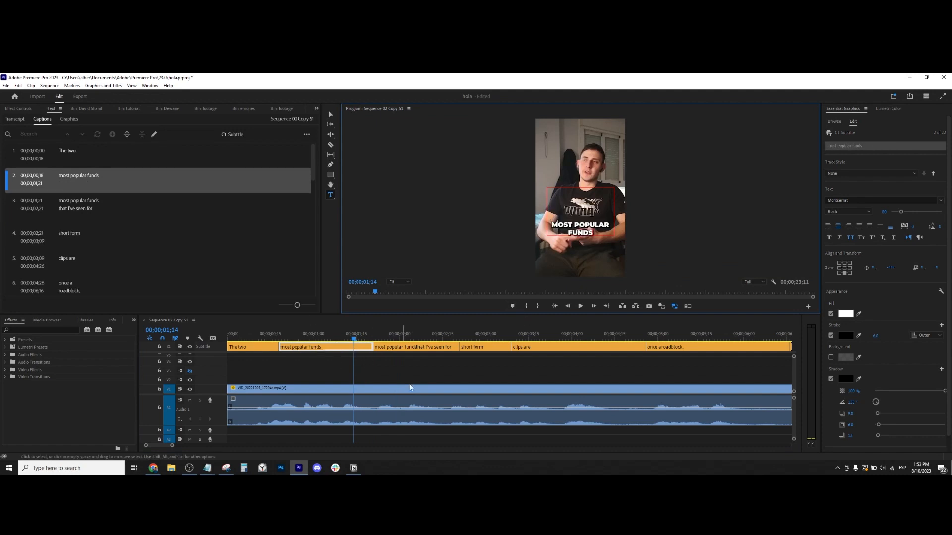
click(381, 336)
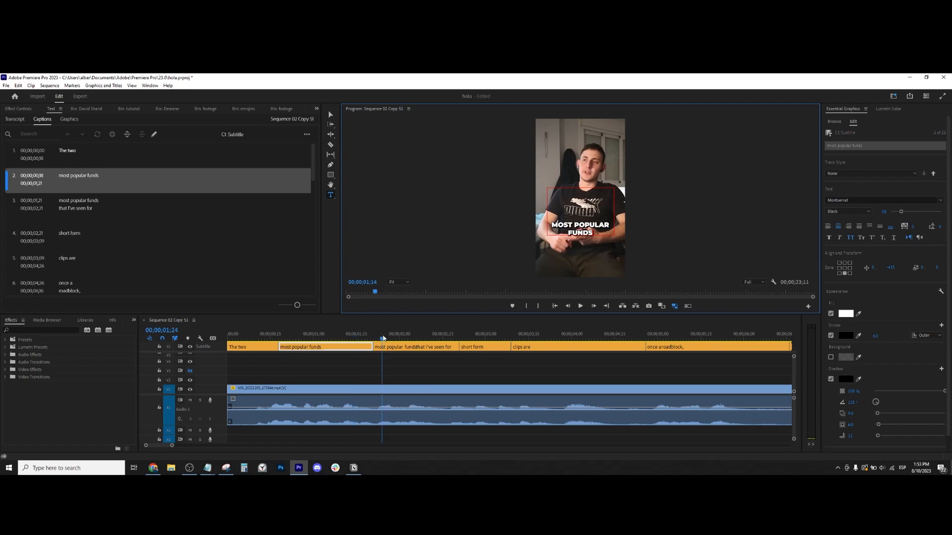
key(BackSpace)
Correct the word "funds" to "fonts" in the "most popular funds" caption.
drag(320, 341, 301, 338)
key(v)
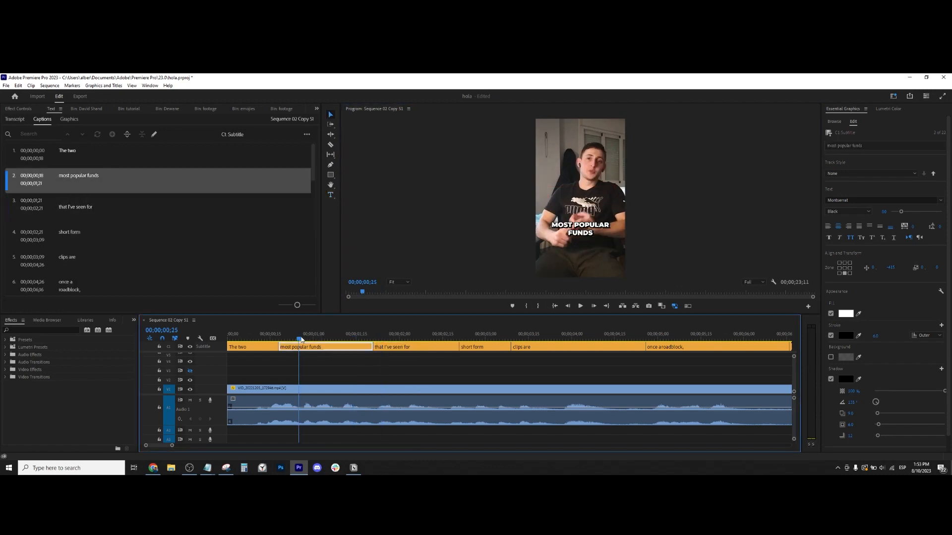
key(space)
key(t)
double_click(582, 234)
text(font)
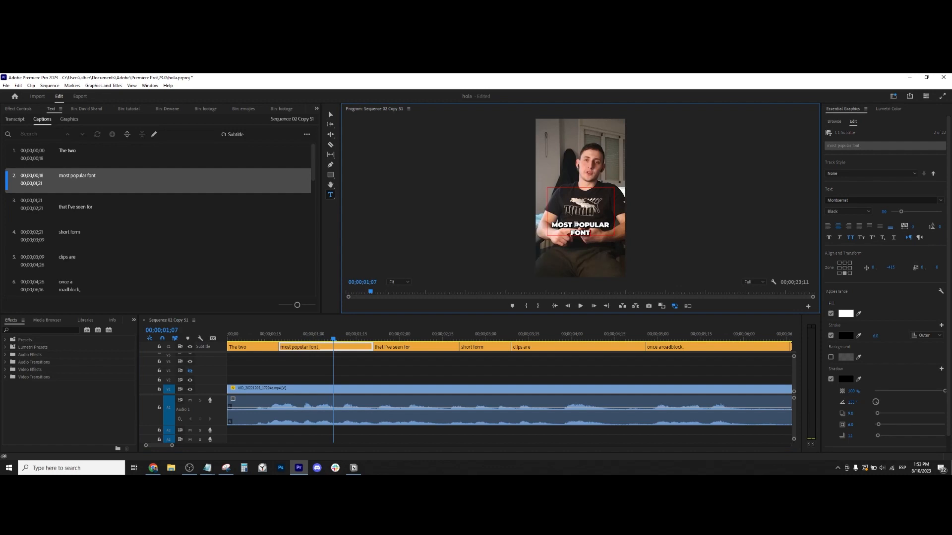
text(s)
key(Escape)
Break the "that I've seen for" caption into two lines, with "seen for" on the second line.
key(space)
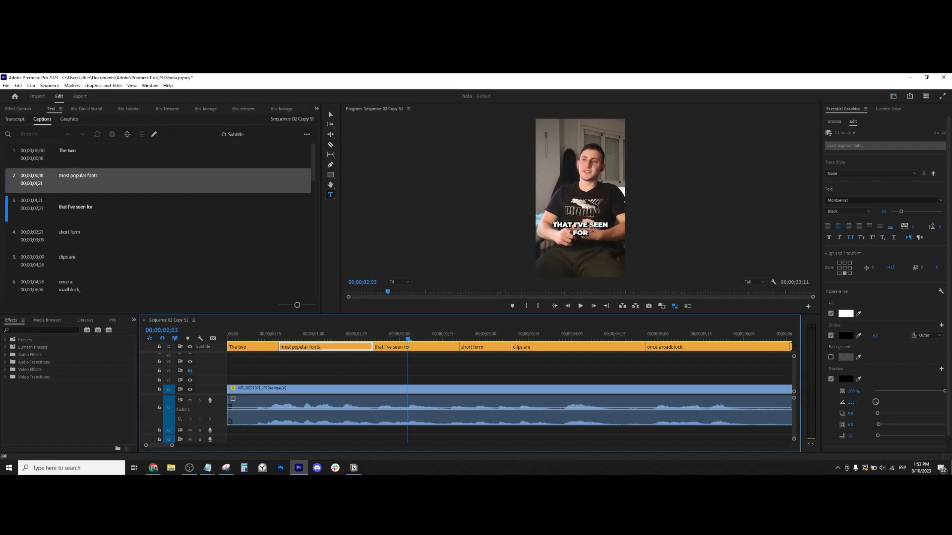
click(591, 242)
key(BackSpace)
key(Return)
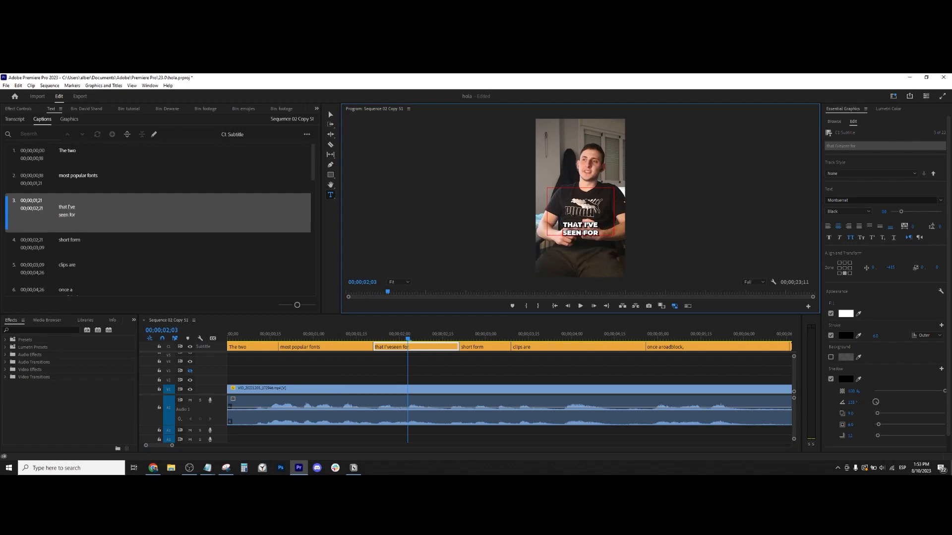
drag(262, 336, 414, 337)
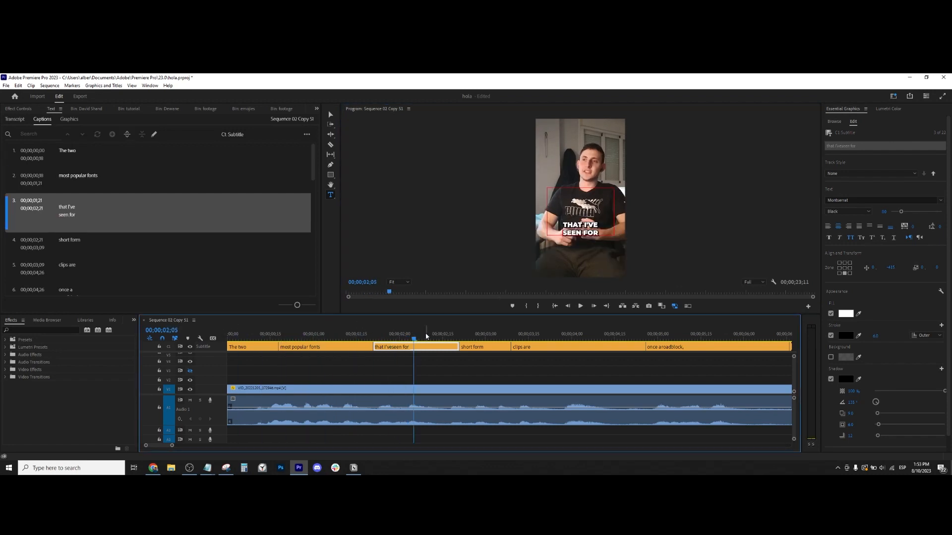
Extend the end of the "short form" caption to 00;00;03;24, where the "clips are" caption should start.
scroll(464, 380, down, 3)
drag(342, 340, 401, 347)
key(v)
click(430, 349)
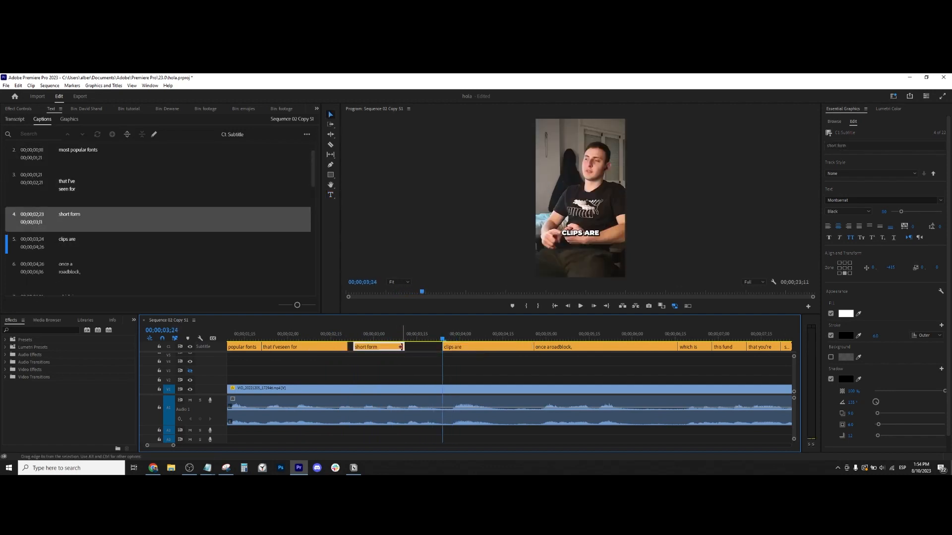
key(ctrl+z)
drag(398, 347, 442, 347)
Add "clips" as a second line in the "short form" caption.
click(417, 337)
key(t)
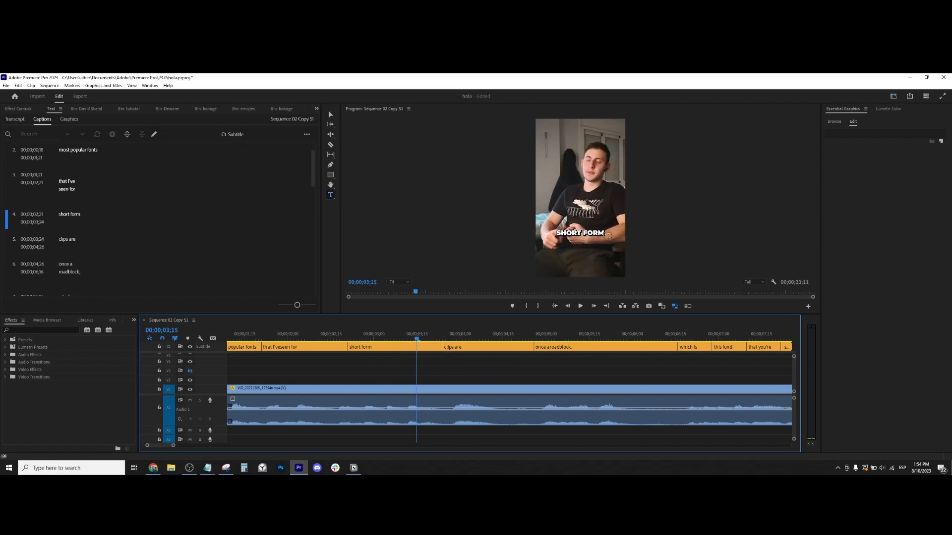
click(609, 237)
key(Return)
text(clips)
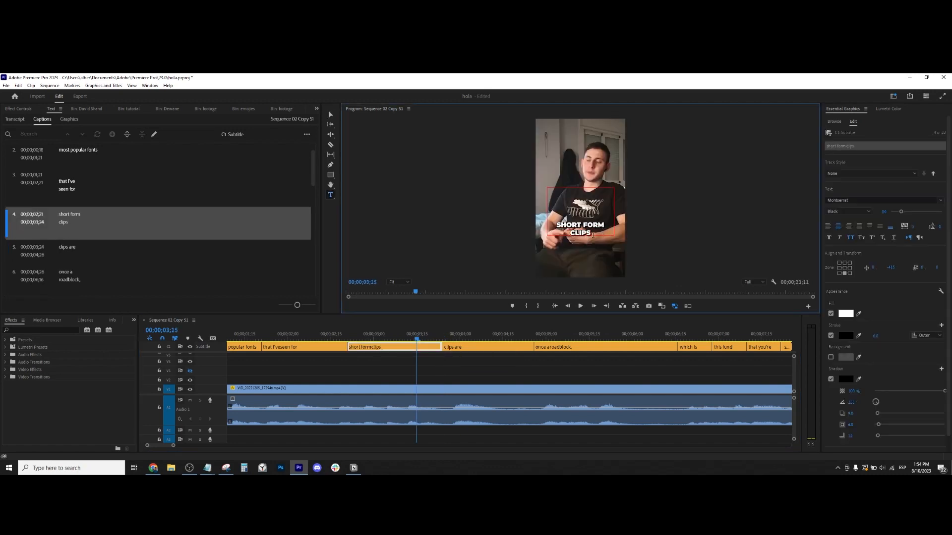
Remove "clips" from the "clips are" caption so that it reads "are".
click(461, 337)
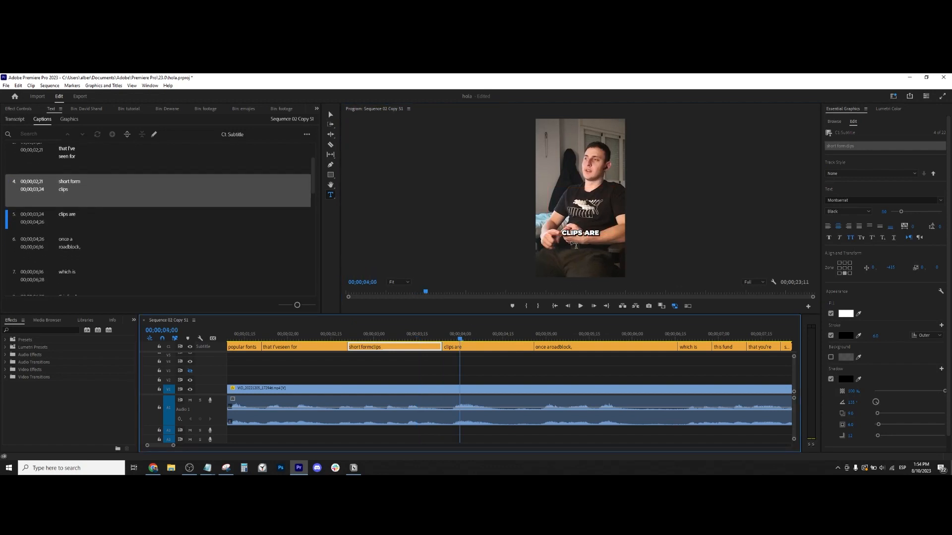
double_click(579, 236)
key(BackSpace)
Replace the "once a roadblock," caption text with "montserrat" and "black" on two lines.
drag(470, 336, 536, 336)
key(space)
scroll(590, 370, down, 3)
key(space)
click(587, 230)
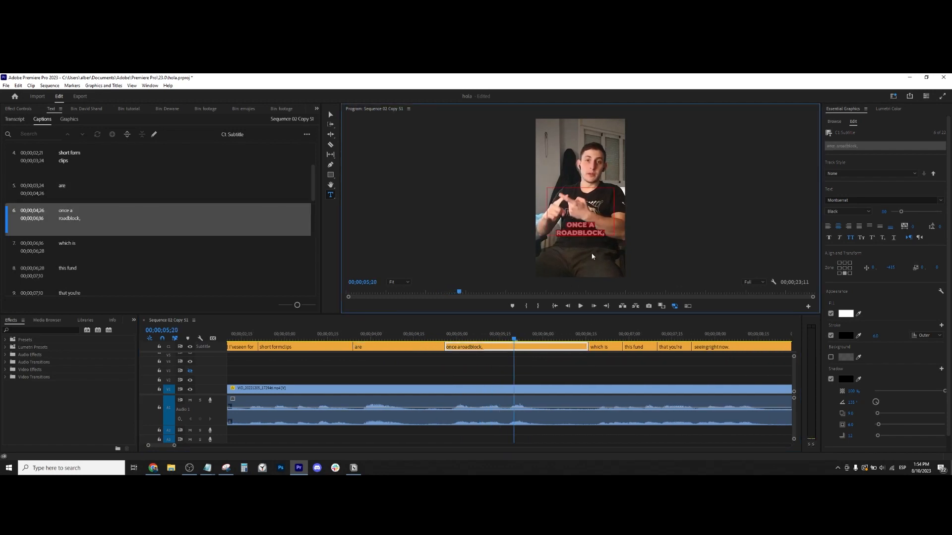
text(montserrat)
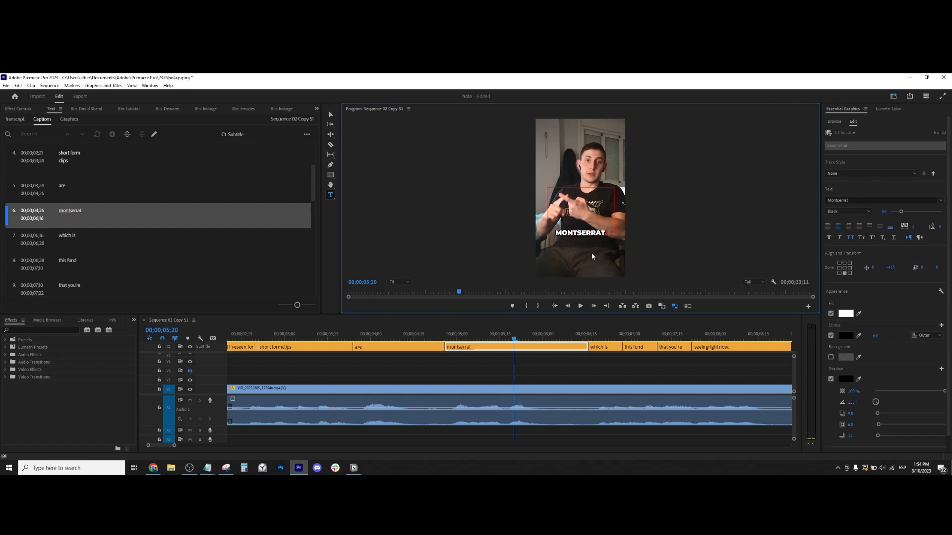
key(Return)
text(black)
scroll(570, 390, down, 3)
scroll(565, 389, down, 2)
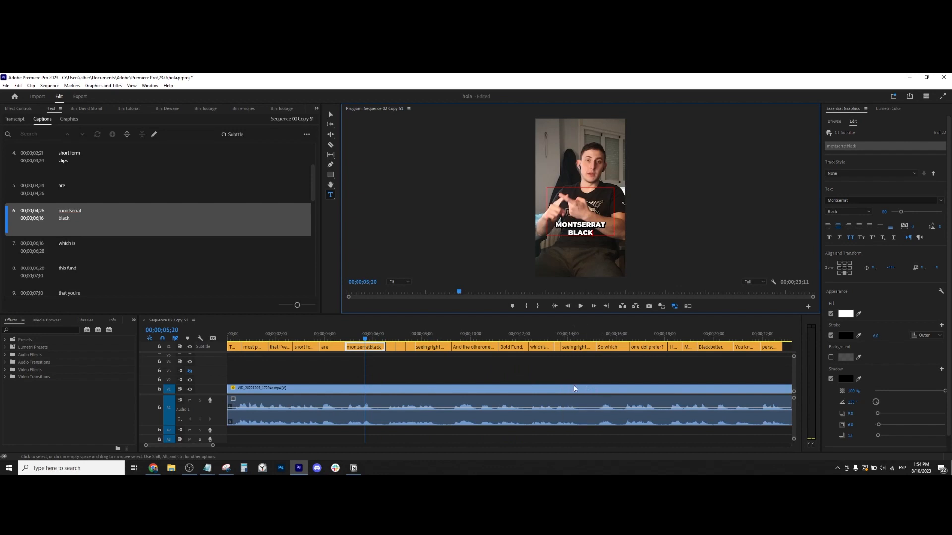
scroll(549, 386, down, 2)
mouse_move(344, 338)
mouse_down()
mouse_move(471, 340)
mouse_move(334, 341)
mouse_up()
scroll(340, 361, up, 2)
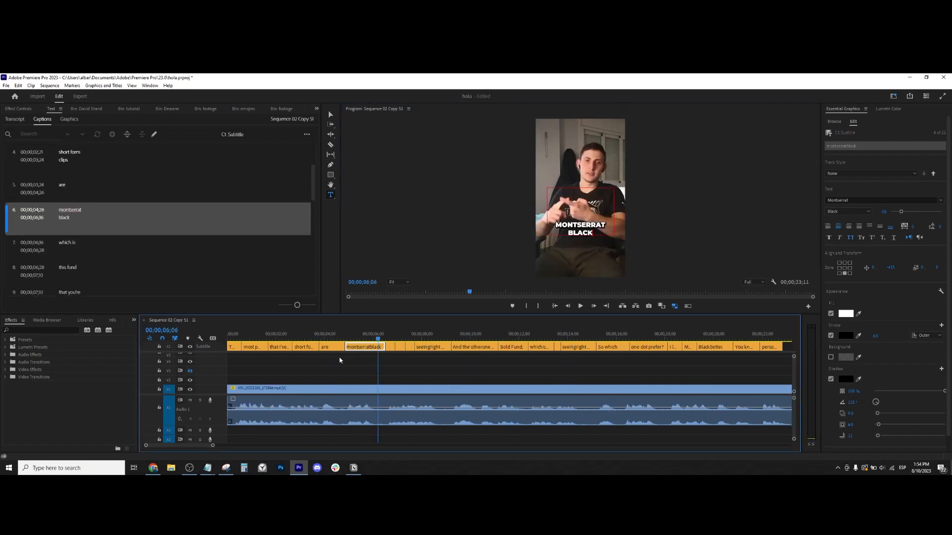
Select the "seen for" line in the "that I've seen for" caption and set its fill colour to yellow, fffc00.
click(279, 339)
drag(280, 337, 281, 338)
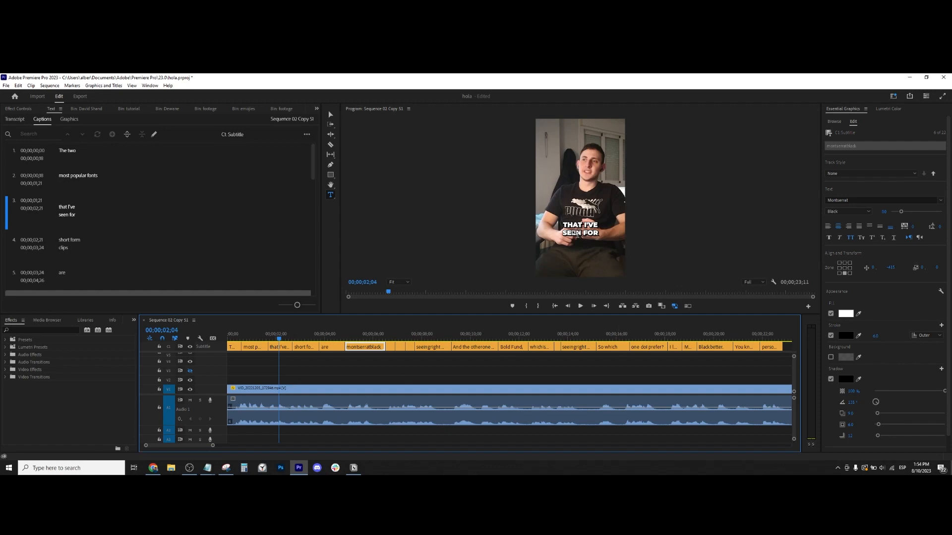
click(575, 233)
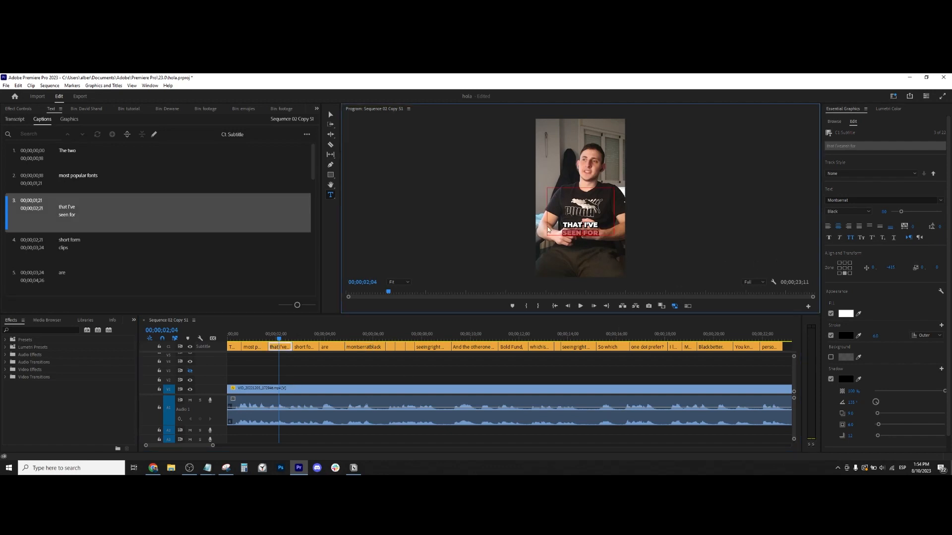
click(457, 357)
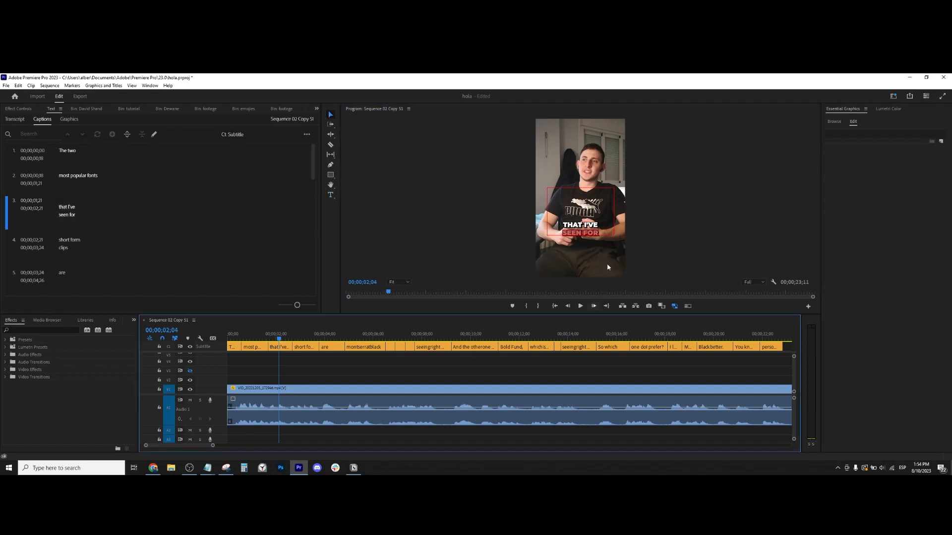
drag(309, 375, 370, 369)
click(331, 195)
click(321, 365)
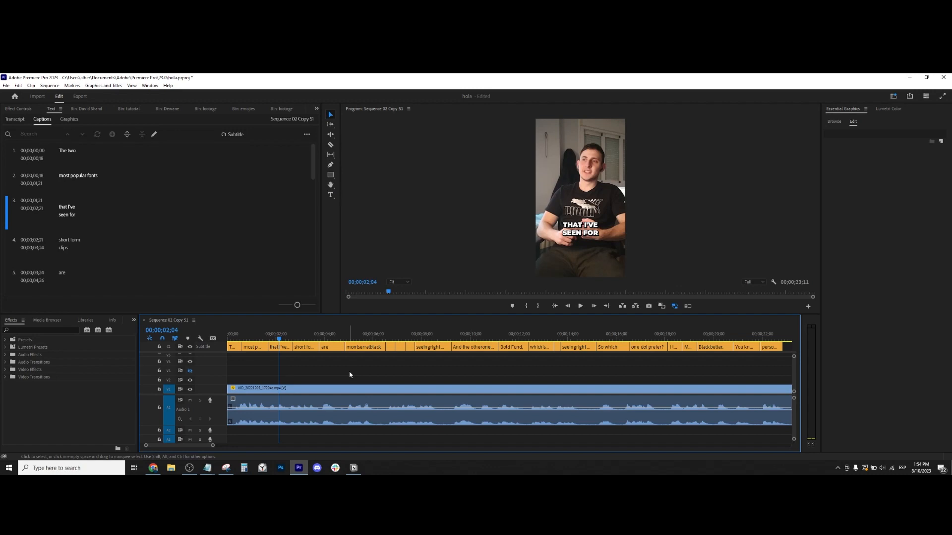
key(t)
double_click(581, 233)
click(848, 314)
double_click(518, 323)
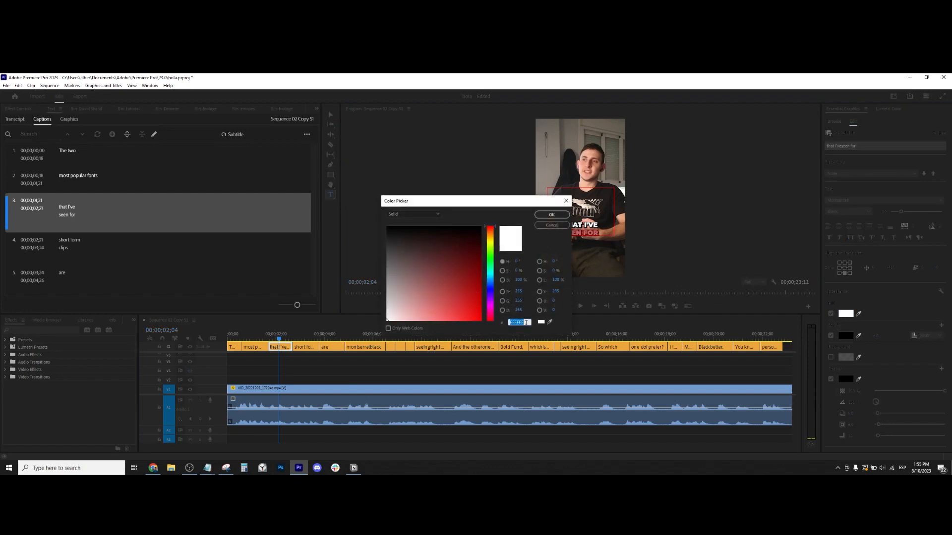
text(fffc00)
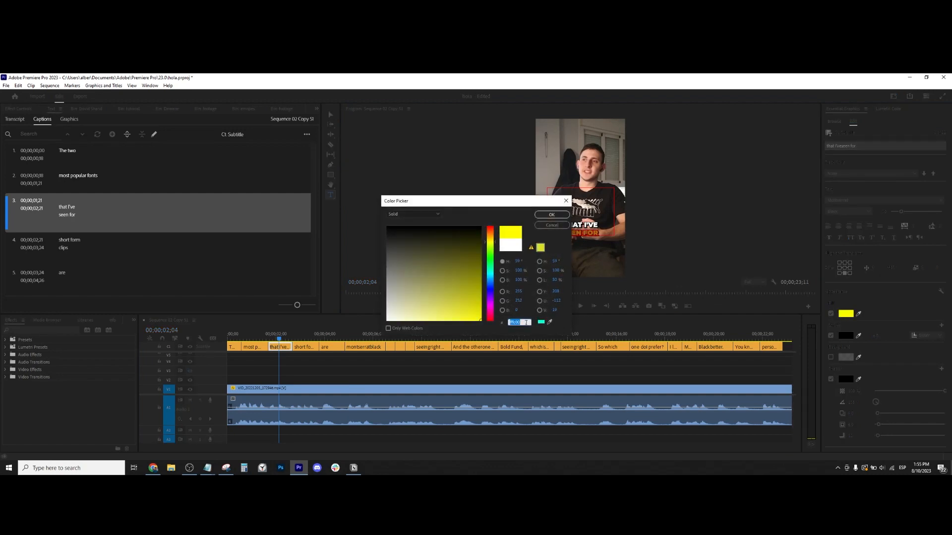
key(Return)
Set the fill colour of the "short form" line in the "short form clips" caption to fffc00.
click(309, 338)
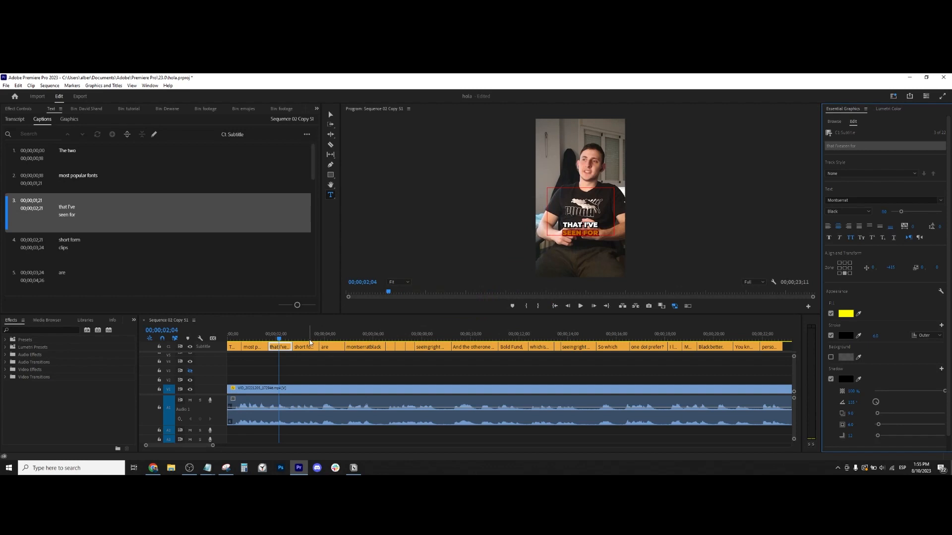
triple_click(590, 227)
click(846, 315)
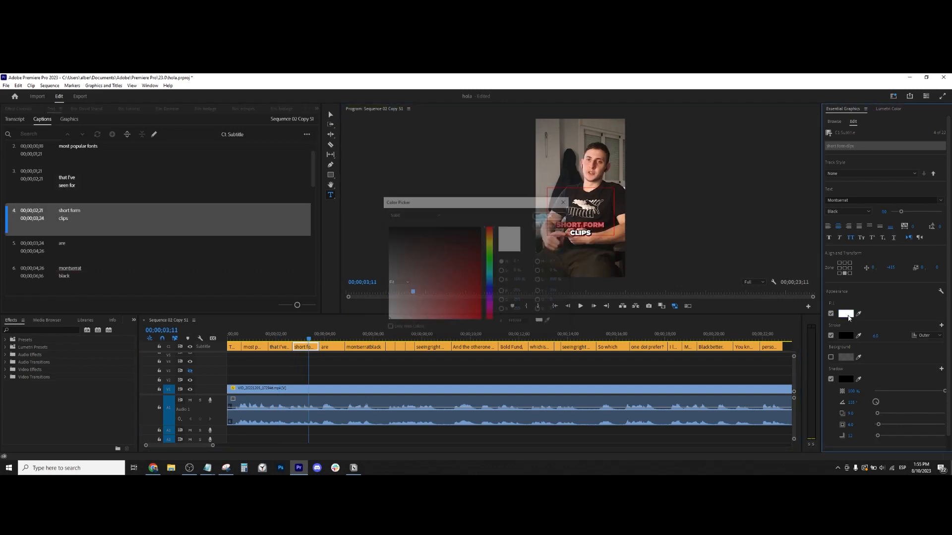
double_click(519, 322)
text(fffc00)
key(Return)
Set the fill colour of the word "black" in the "montserrat black" caption to fffc00.
click(368, 338)
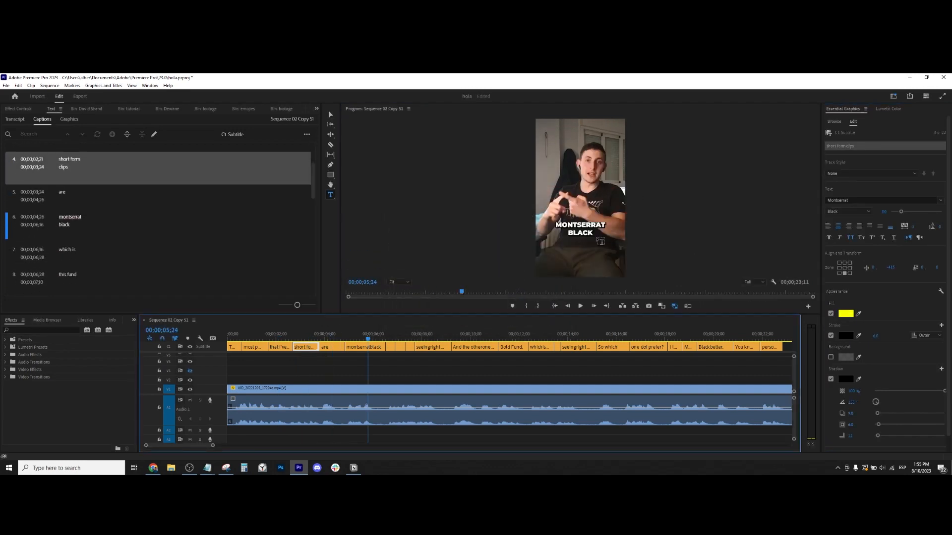
triple_click(585, 233)
click(846, 313)
double_click(518, 323)
text(fffc00)
click(551, 217)
Remove the full stop from the "seeing right now." caption and set the fill colour of its "right now" line to bright green.
key(space)
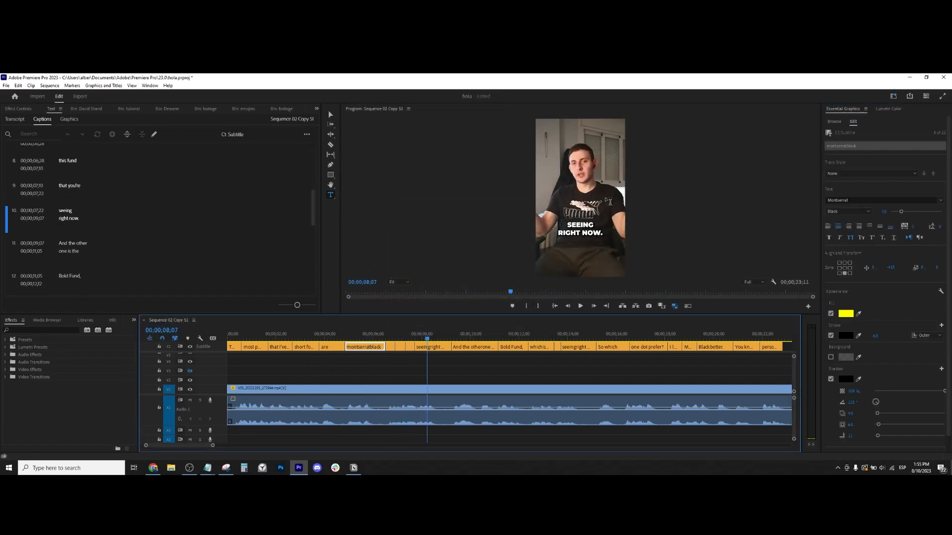
click(583, 232)
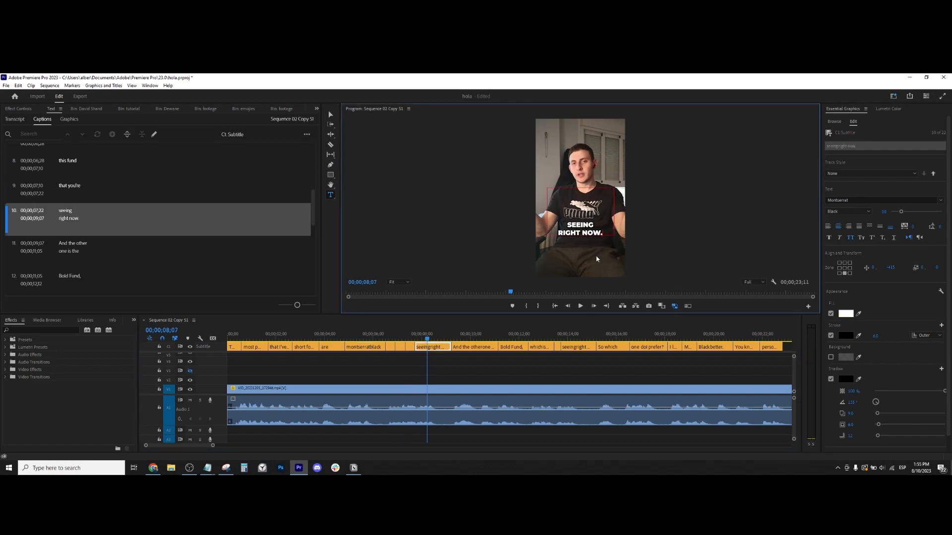
key(Escape)
triple_click(581, 234)
click(841, 315)
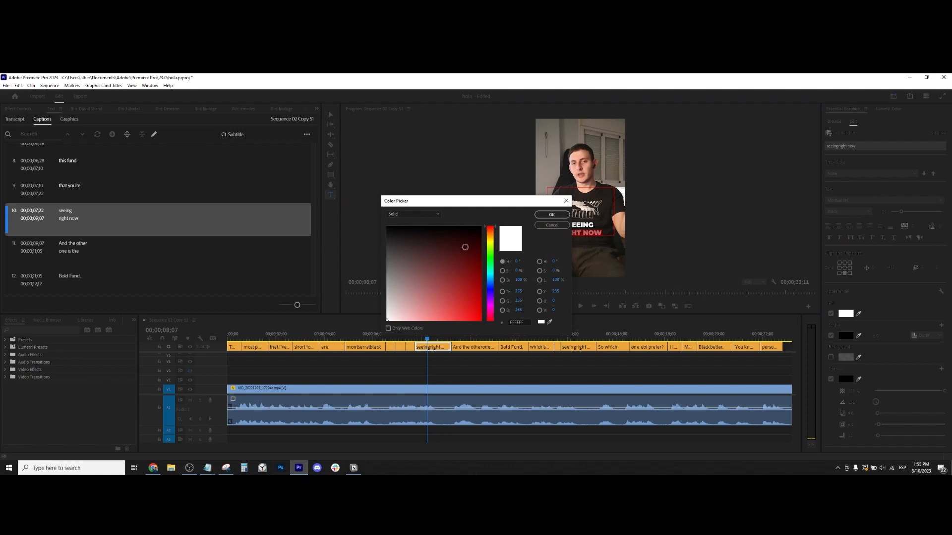
click(490, 256)
click(476, 253)
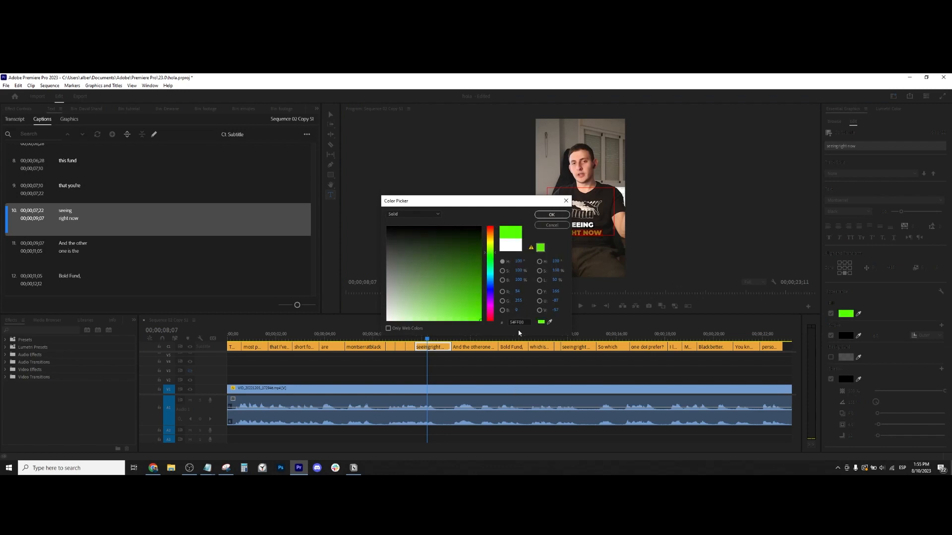
click(551, 214)
click(485, 383)
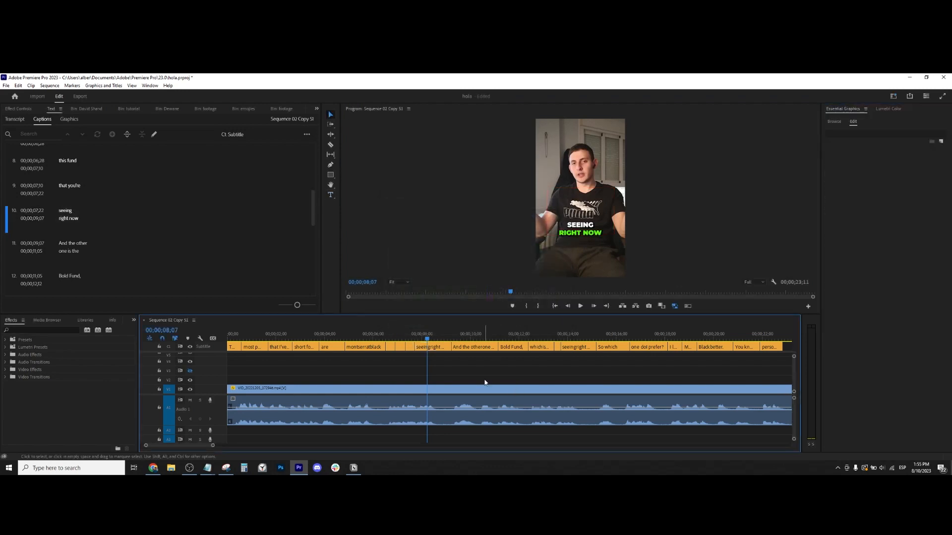
Replace the "And the other one is the" caption text with "never" and "use this font" on two lines.
click(476, 335)
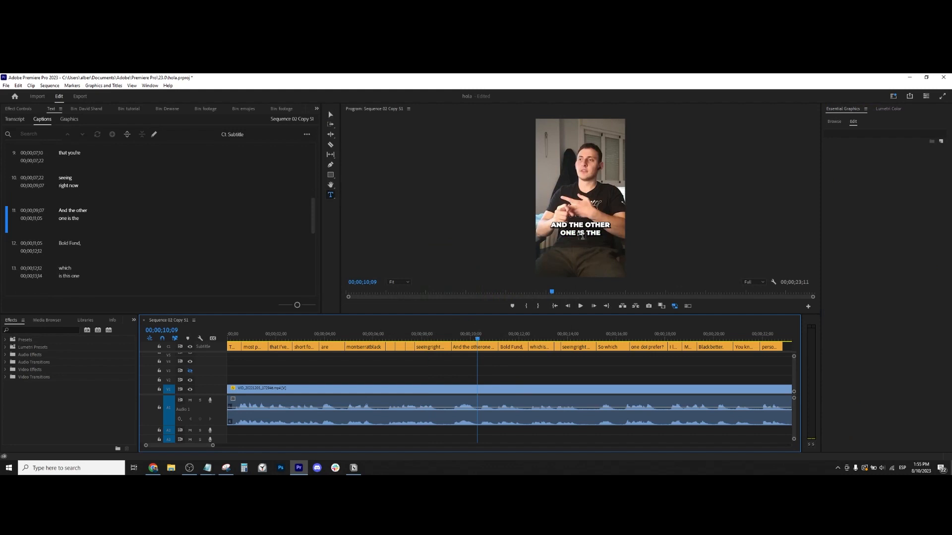
click(578, 236)
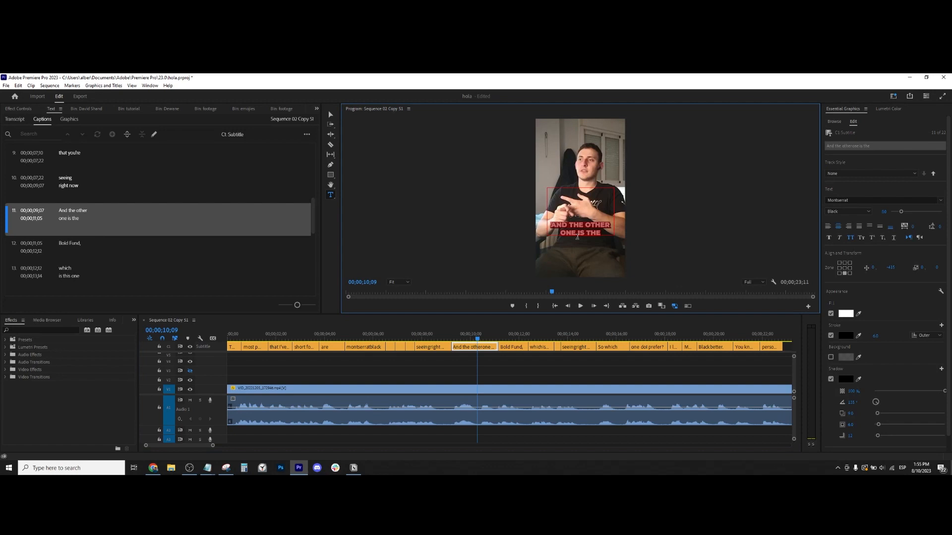
text(nover)
key(BackSpace)
key(BackSpace)
key(BackSpace)
key(BackSpace)
text(ever)
key(Return)
text(use this font)
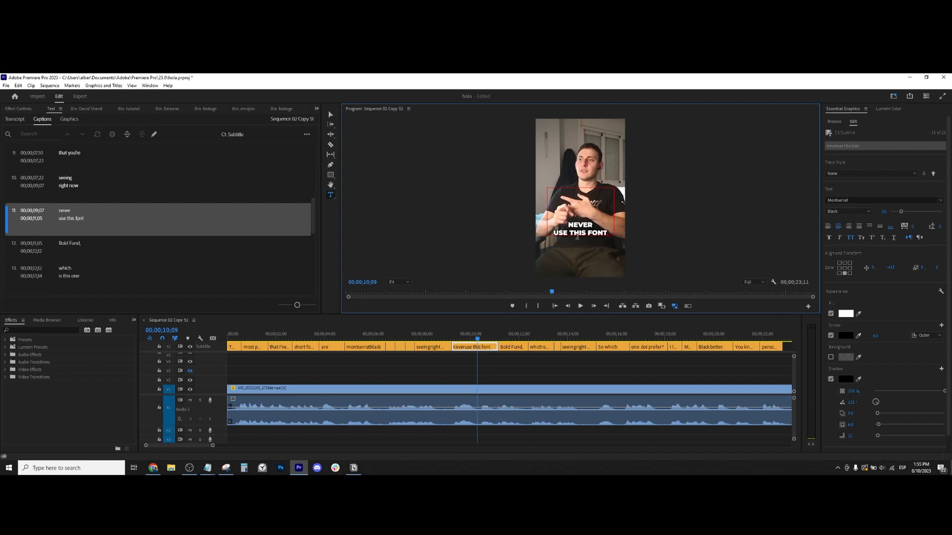
Set the fill colour of the word "never" in the "never use this font" caption to red, FF0000.
double_click(580, 225)
click(846, 313)
click(480, 321)
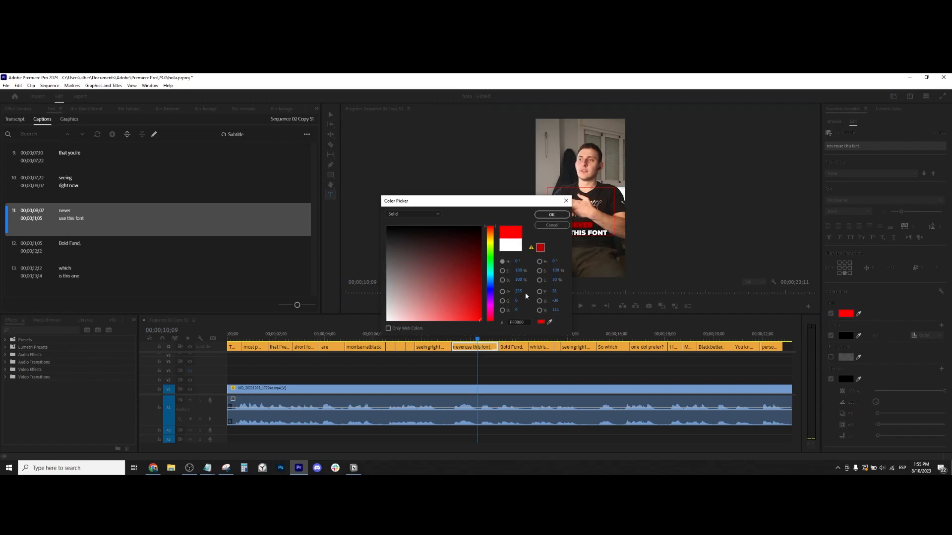
click(551, 214)
Try a white stroke colour on the word "never" in the "never use this font" caption.
click(846, 335)
click(389, 321)
click(552, 214)
click(550, 366)
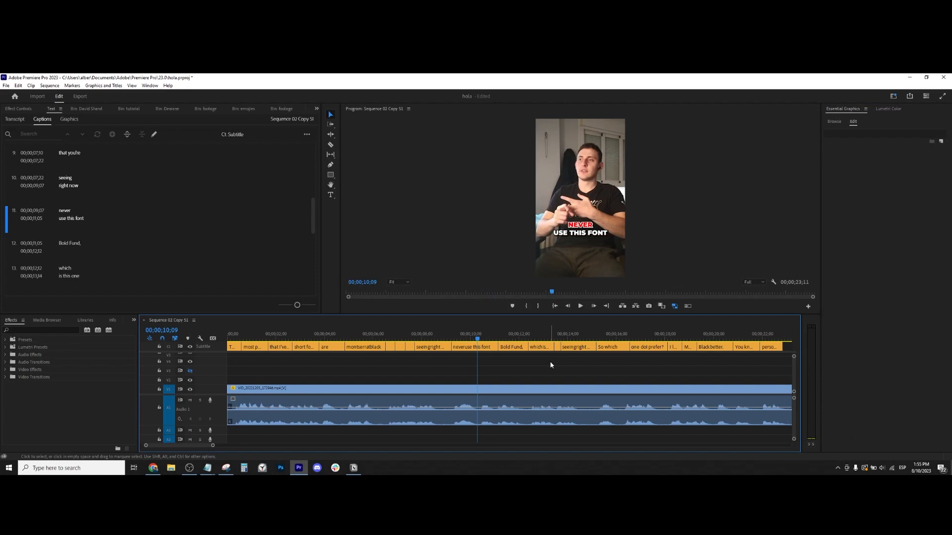
Set the stroke colour of the "never use this font" caption to black, 000000.
key(t)
click(585, 230)
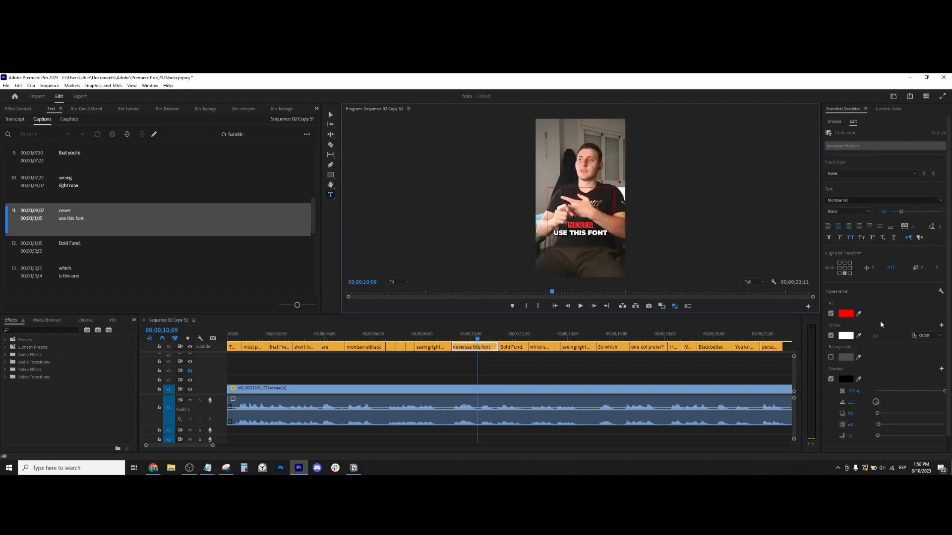
click(846, 336)
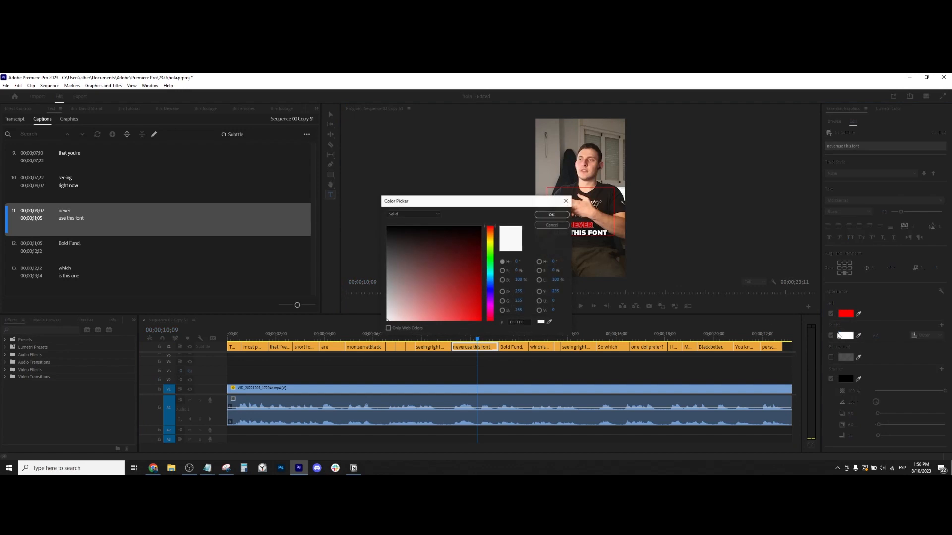
click(389, 228)
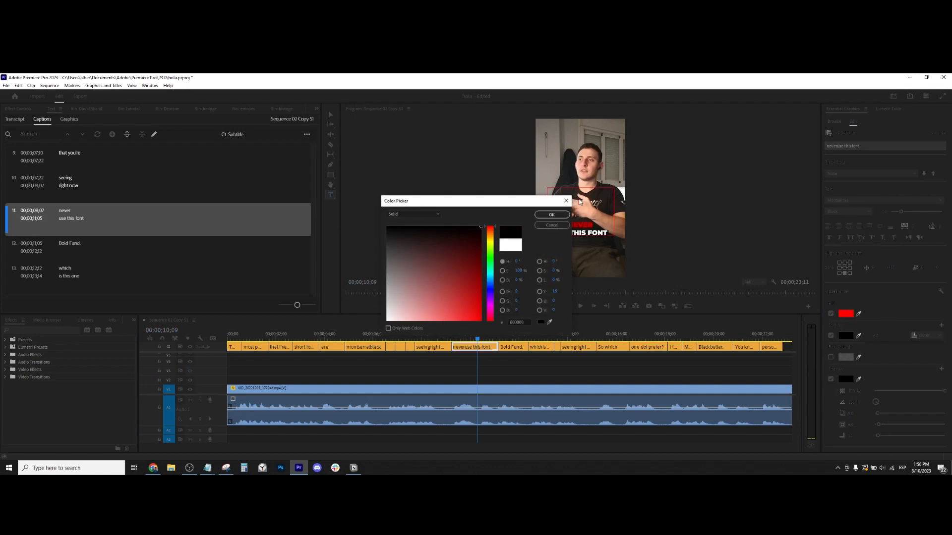
click(552, 215)
click(515, 360)
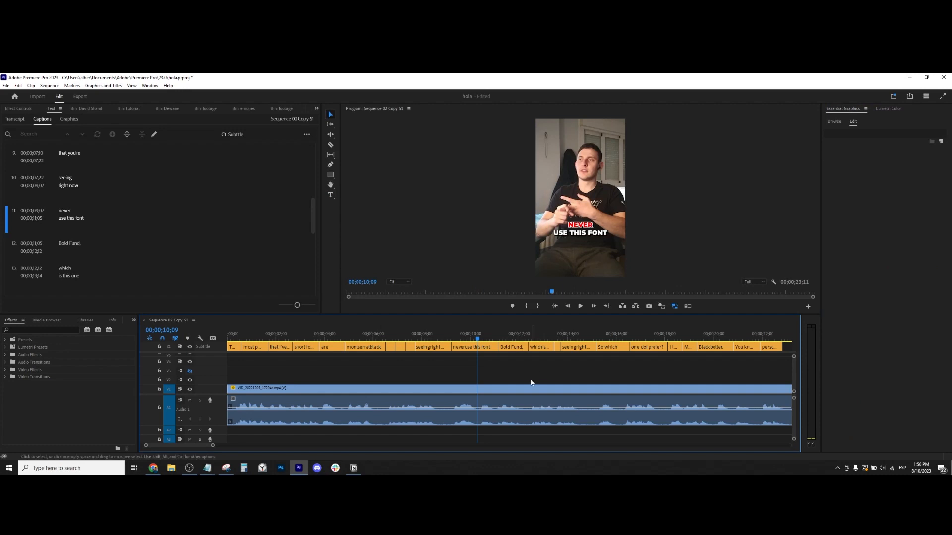
Review the recoloured captions along the sequence and check the actions available for the transcript.
drag(510, 333, 432, 346)
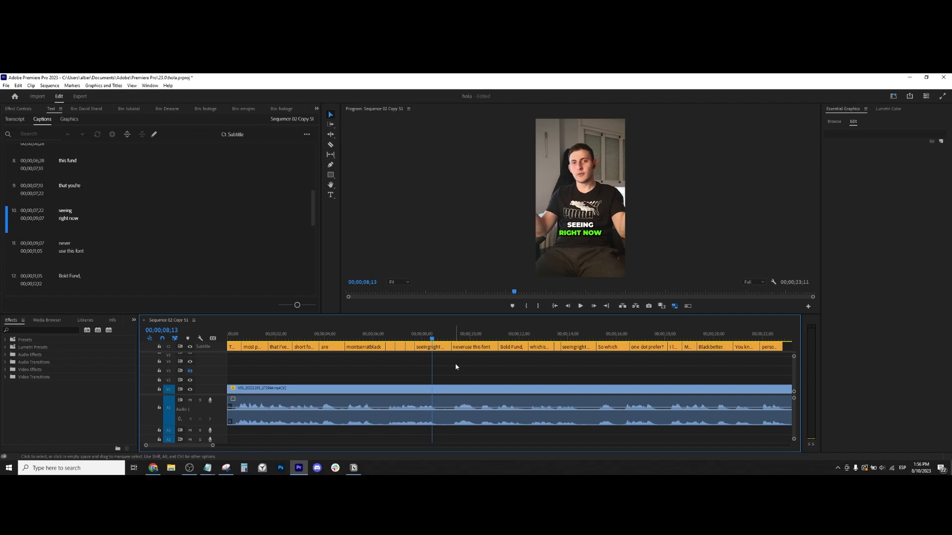
drag(281, 337, 375, 338)
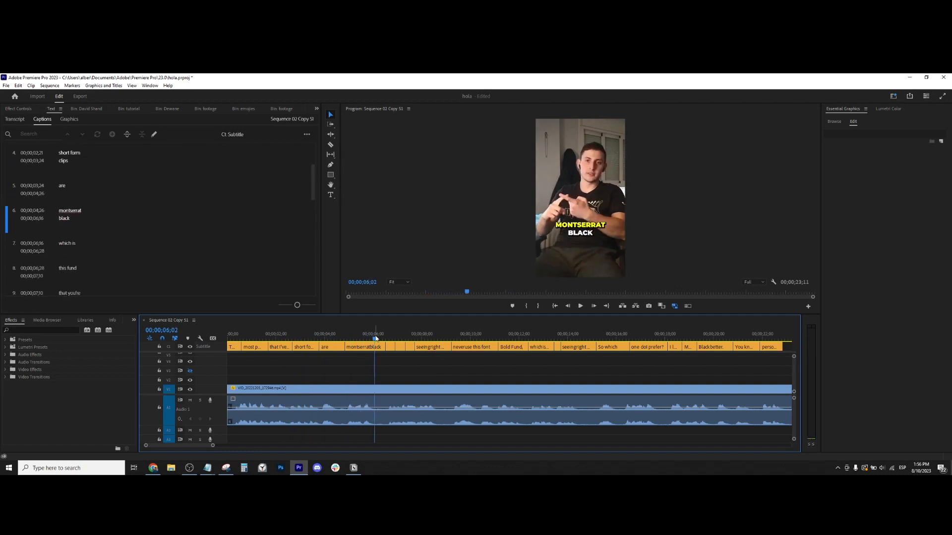
click(22, 122)
click(307, 135)
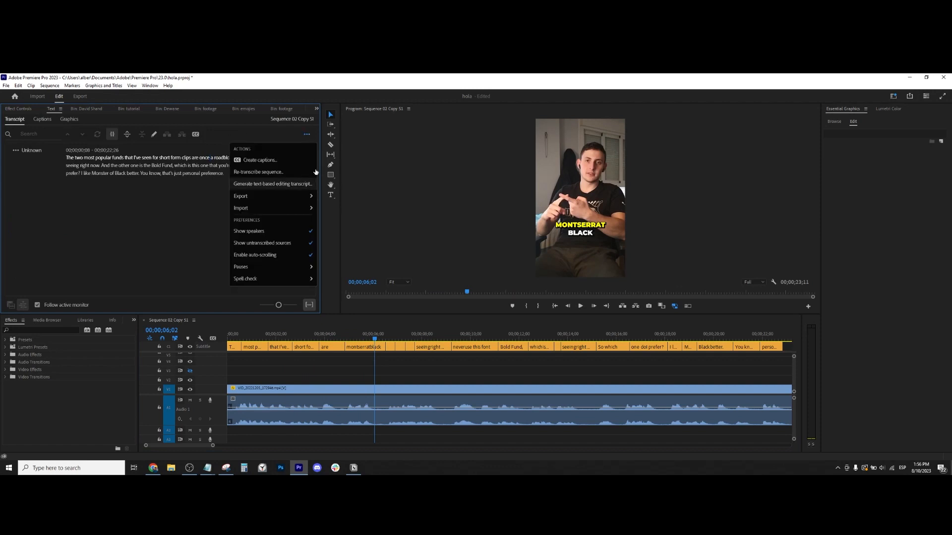
click(207, 120)
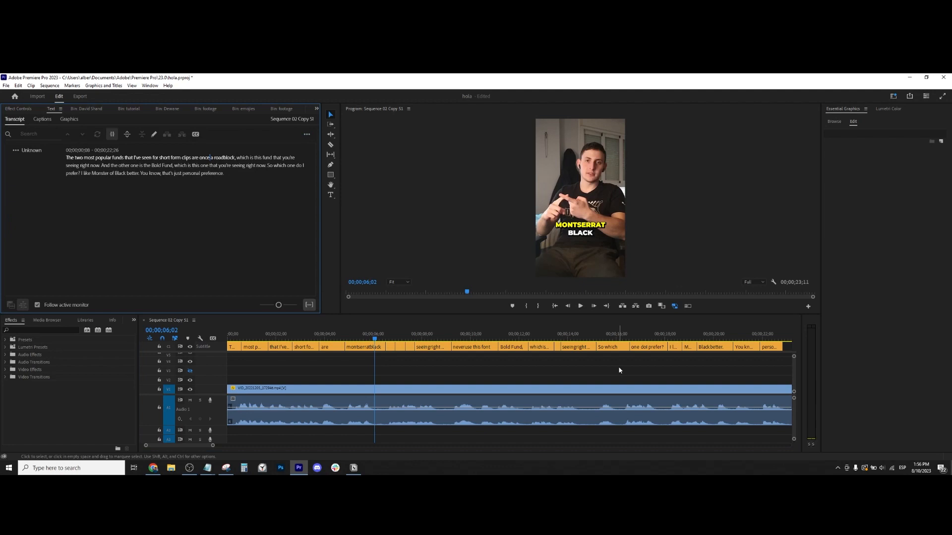
drag(489, 361, 529, 332)
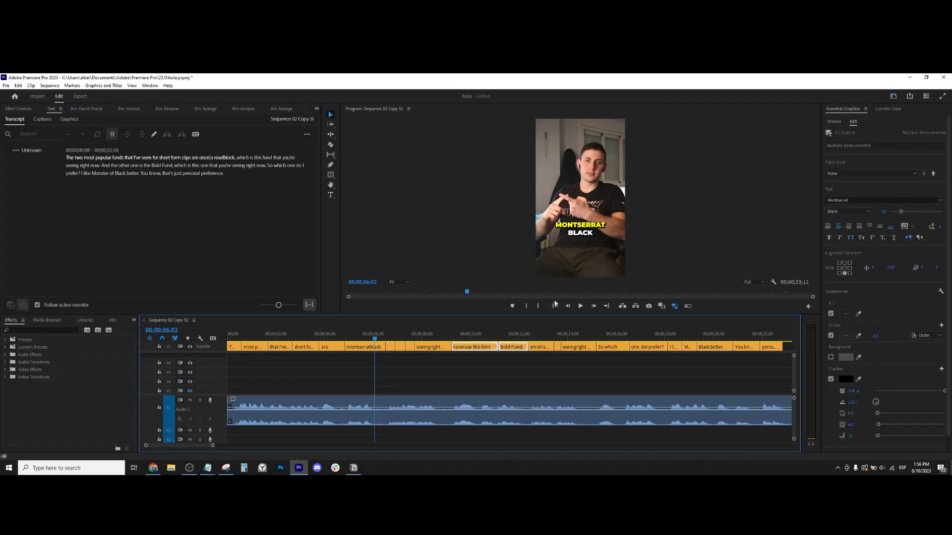
scroll(412, 380, down, 5)
scroll(411, 381, up, 2)
scroll(397, 381, down, 2)
scroll(382, 381, up, 3)
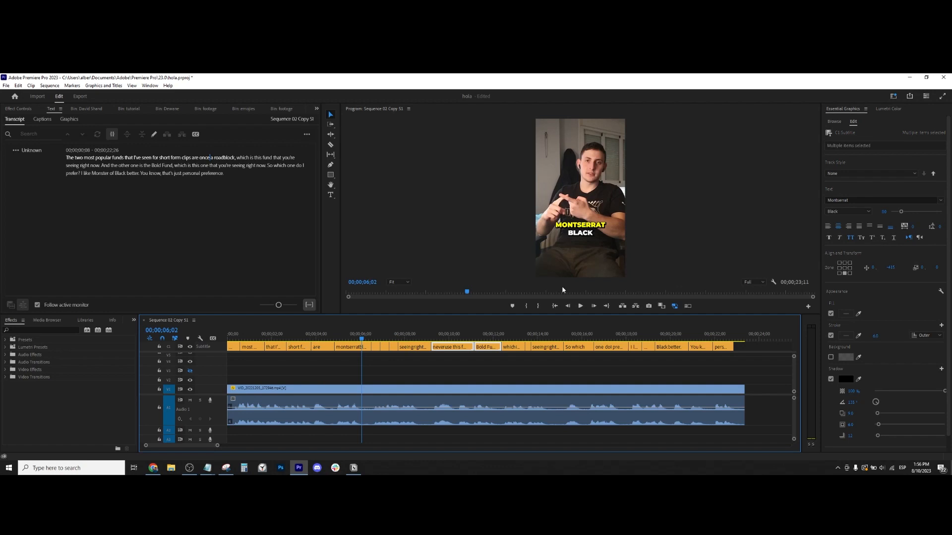
Place the grinning face with smiling eyes emoji from the emojis bin above the video, spanning the "that I've seen for" caption.
drag(367, 342, 273, 370)
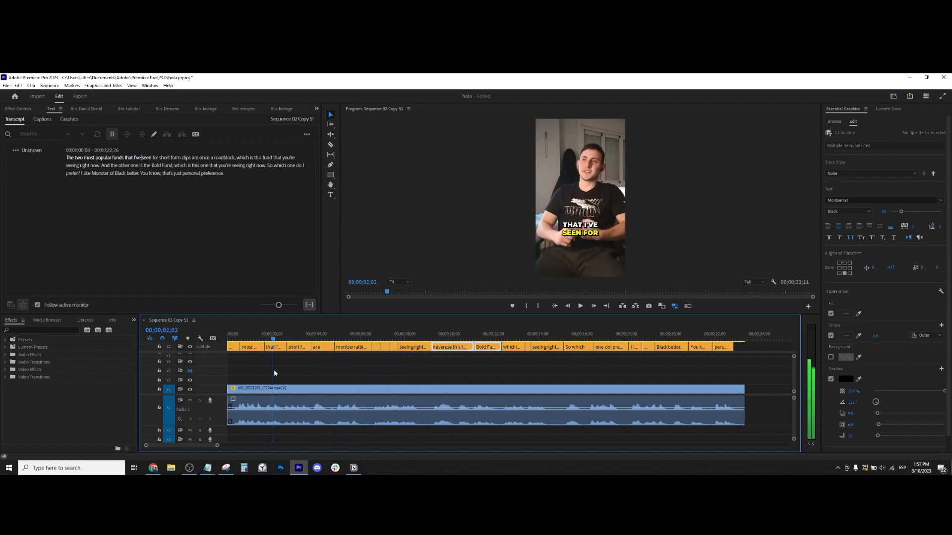
click(244, 109)
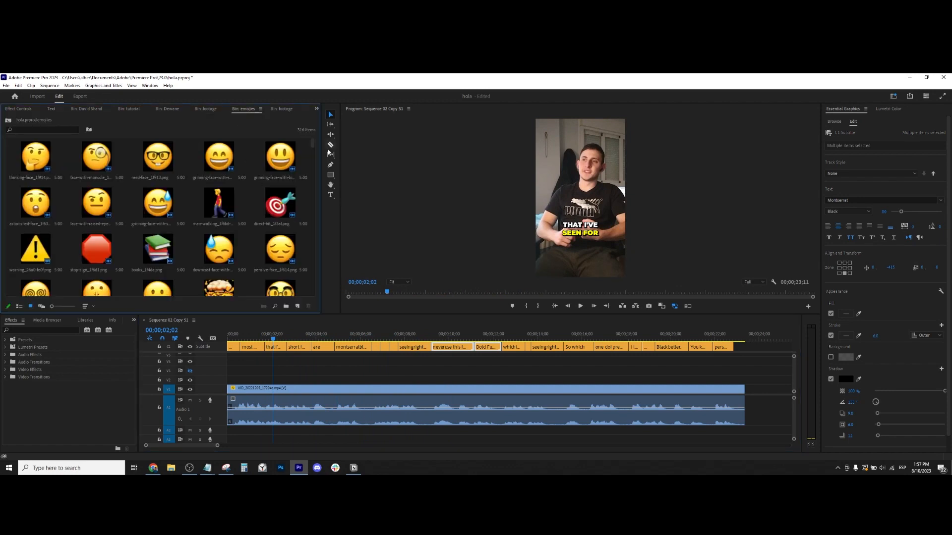
scroll(301, 207, down, 10)
drag(304, 284, 308, 145)
scroll(256, 184, up, 2)
scroll(249, 184, down, 15)
scroll(238, 223, up, 2)
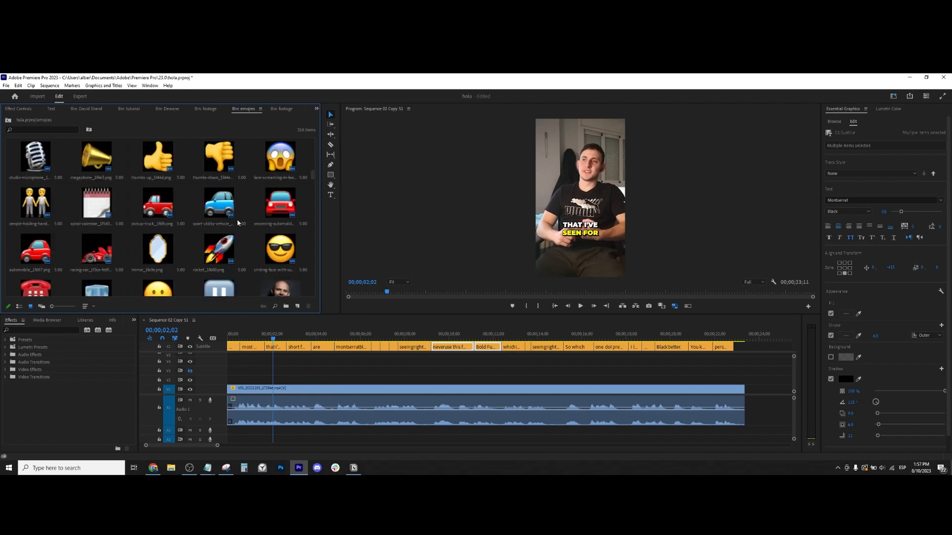
scroll(238, 223, up, 10)
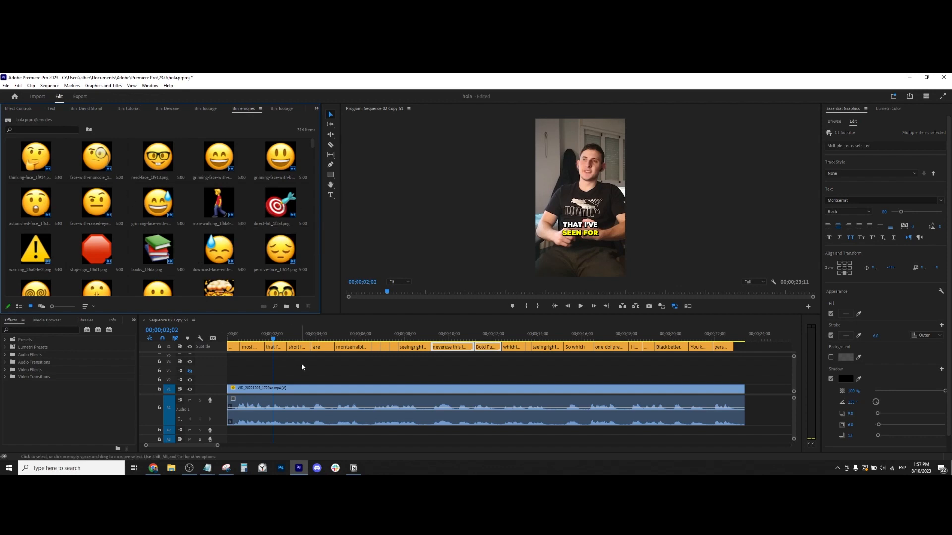
drag(212, 164, 287, 378)
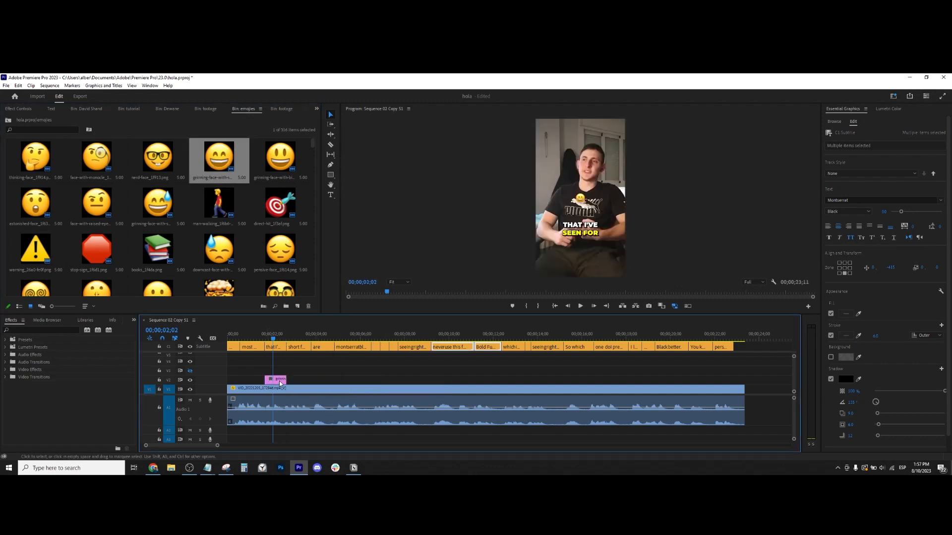
Scale the grinning face emoji clip up to about 121 in Effect Controls and reposition it in the frame.
click(279, 379)
click(7, 109)
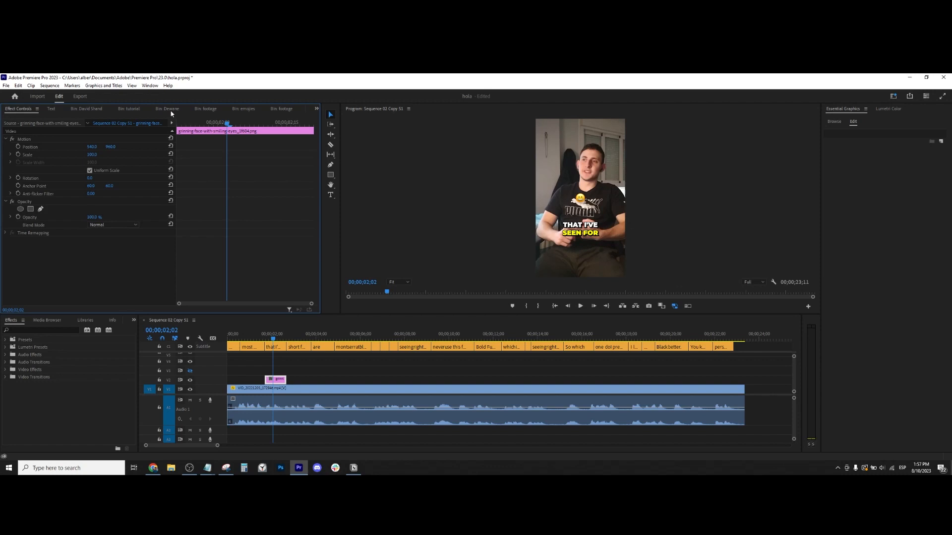
click(247, 110)
click(335, 382)
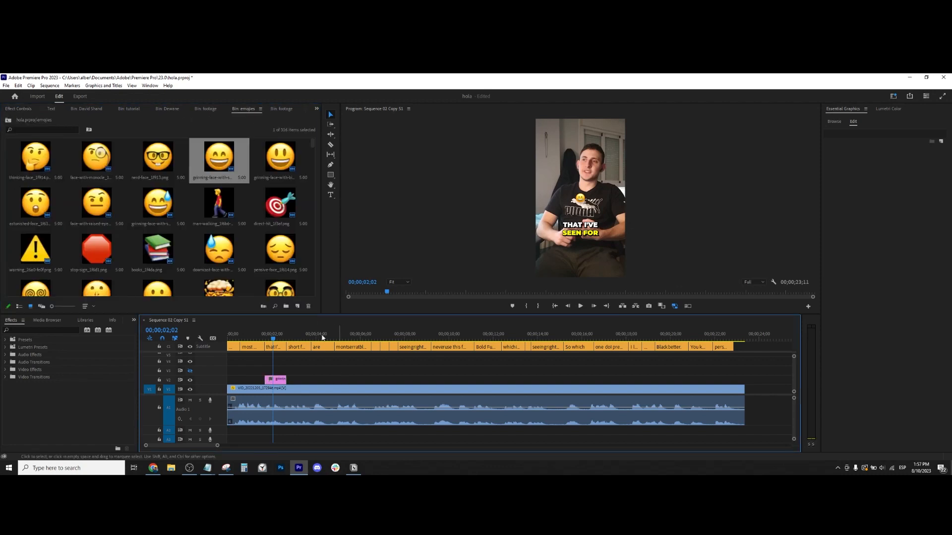
click(280, 382)
click(19, 109)
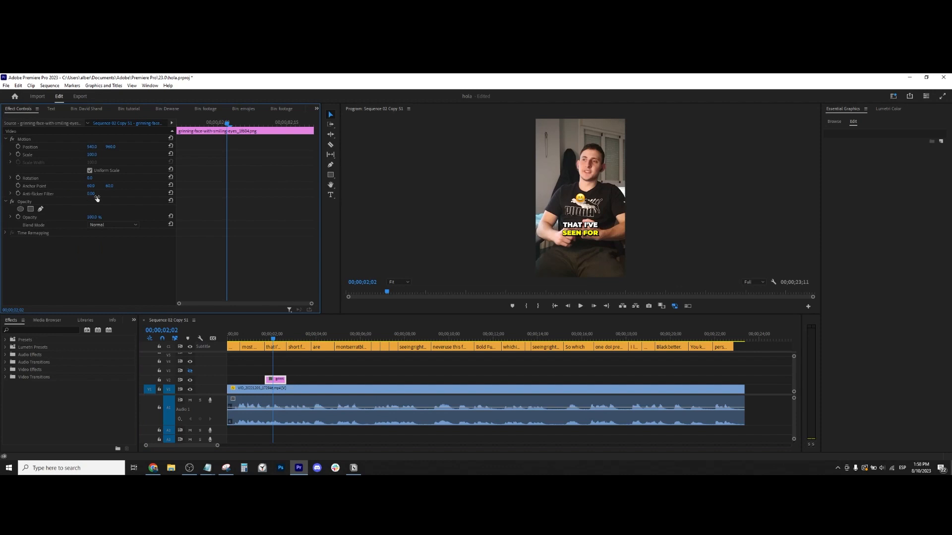
click(150, 85)
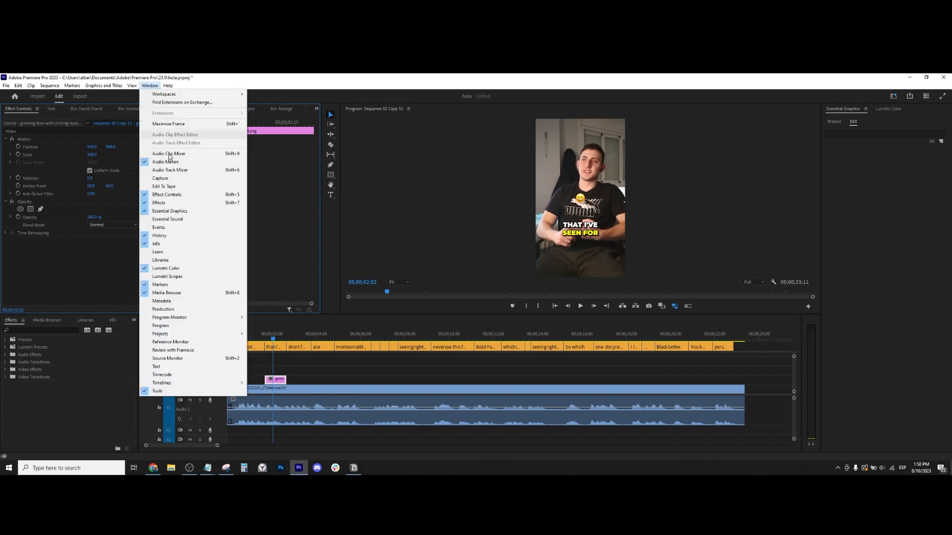
click(181, 195)
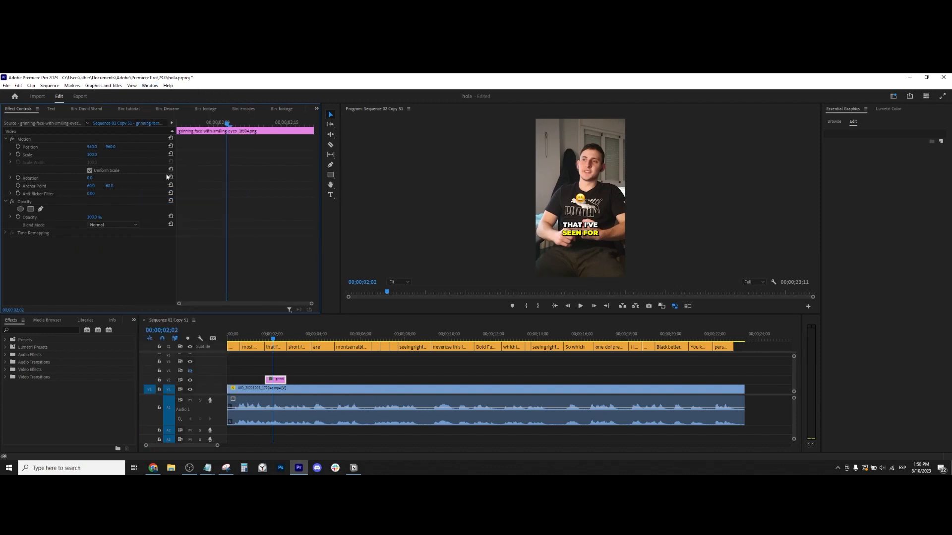
click(150, 86)
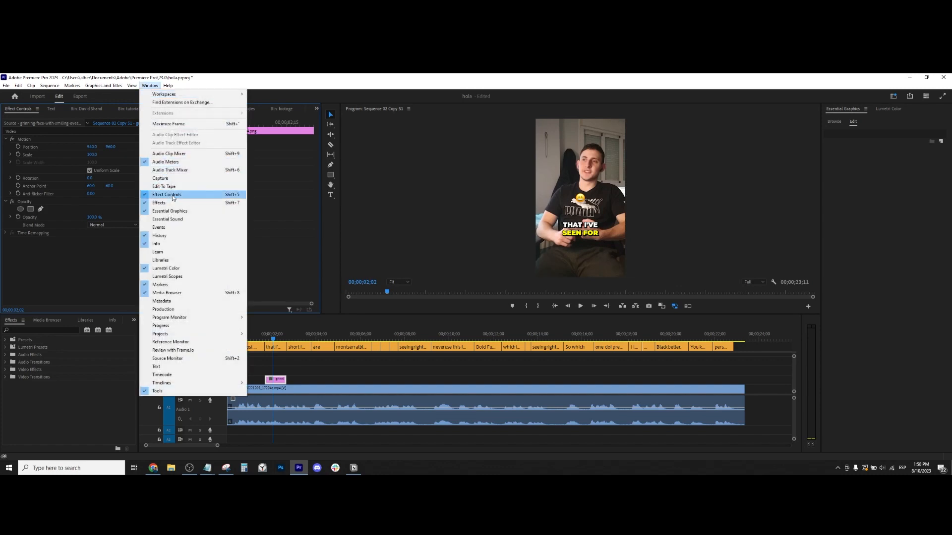
click(70, 265)
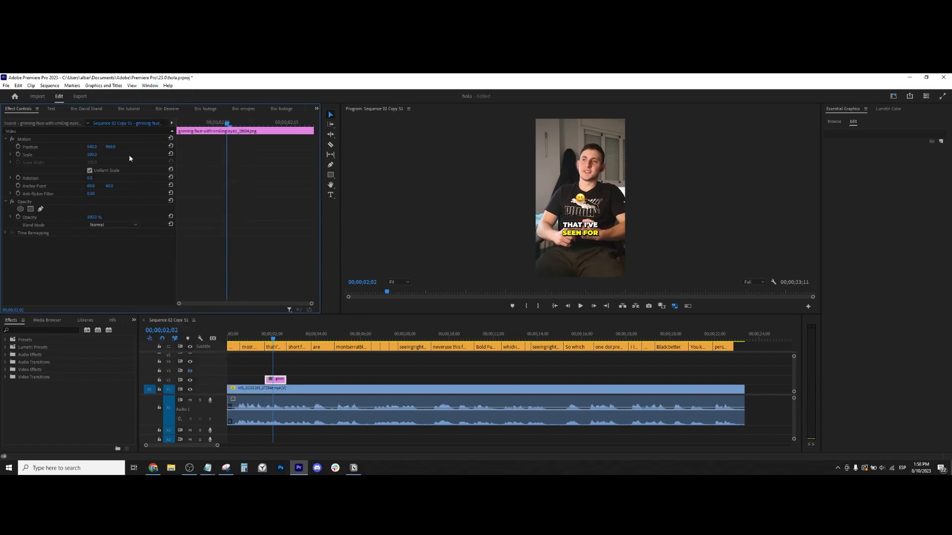
mouse_move(97, 155)
mouse_down()
mouse_move(149, 147)
mouse_move(96, 147)
mouse_up()
Place the movie camera emoji from the emojis bin above the video, spanning the "short form clips" caption.
click(302, 338)
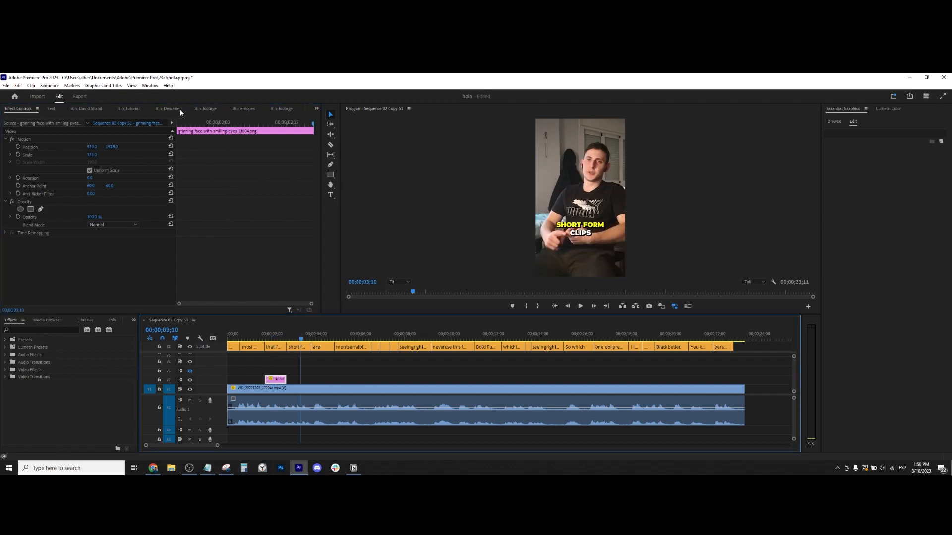
click(244, 109)
scroll(240, 177, down, 8)
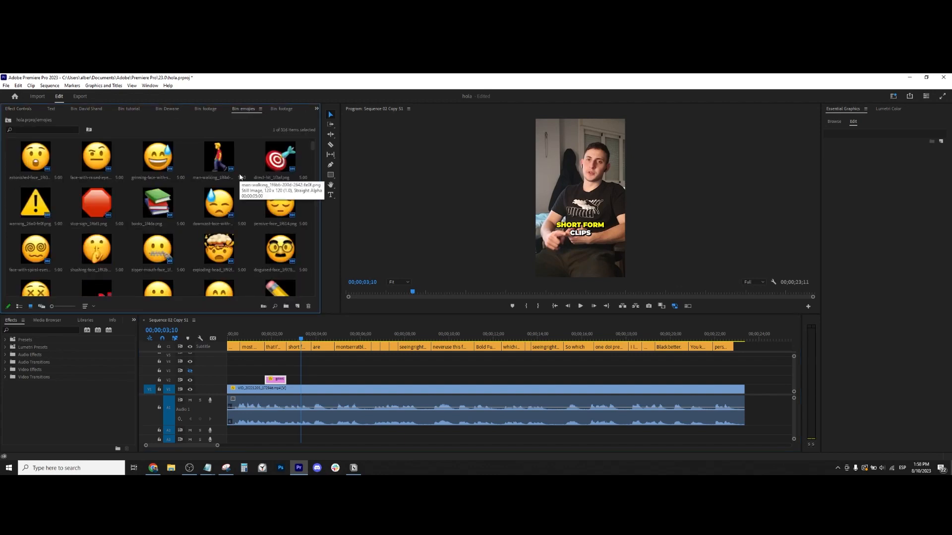
scroll(229, 197, down, 10)
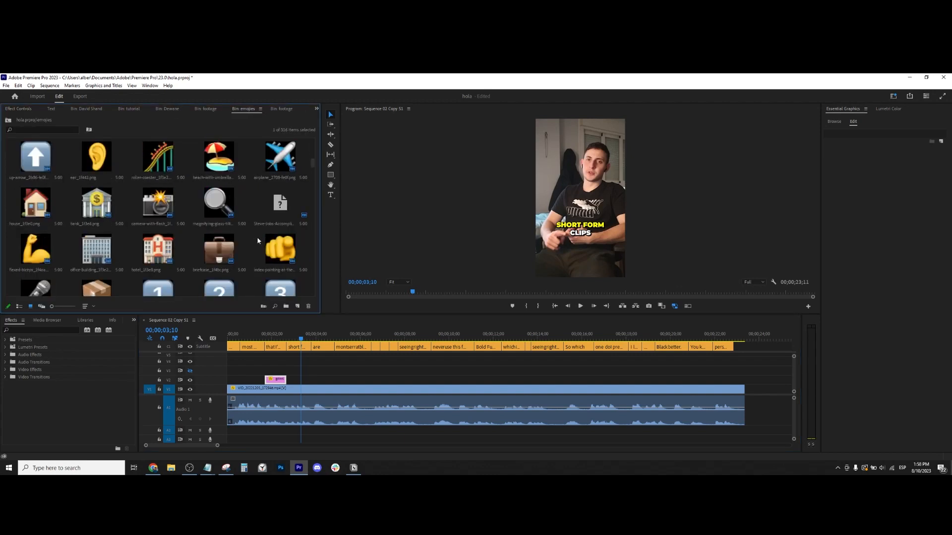
scroll(253, 223, down, 10)
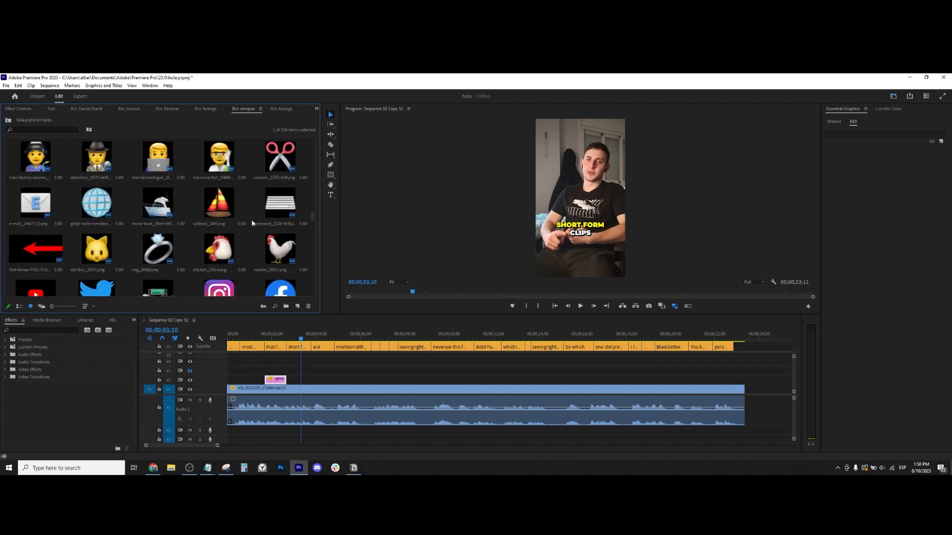
scroll(252, 221, down, 6)
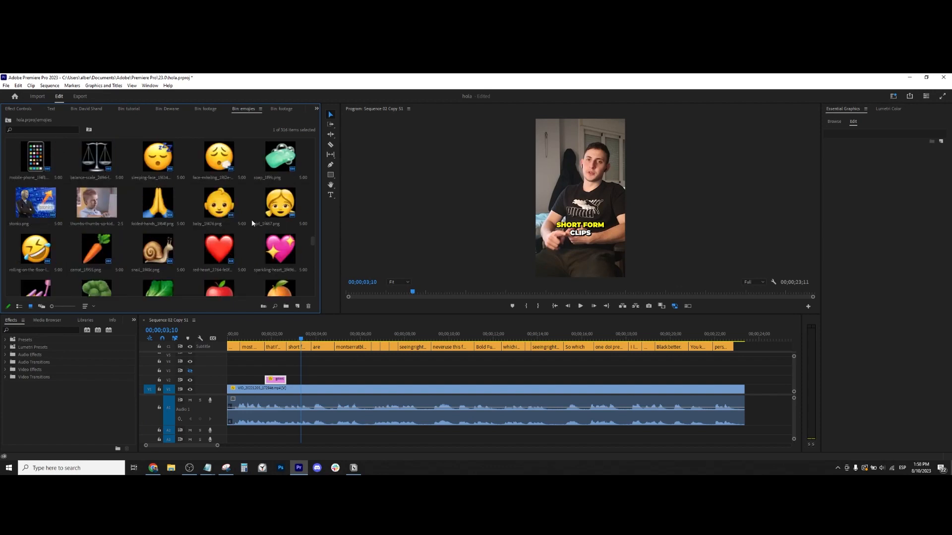
drag(277, 163, 311, 380)
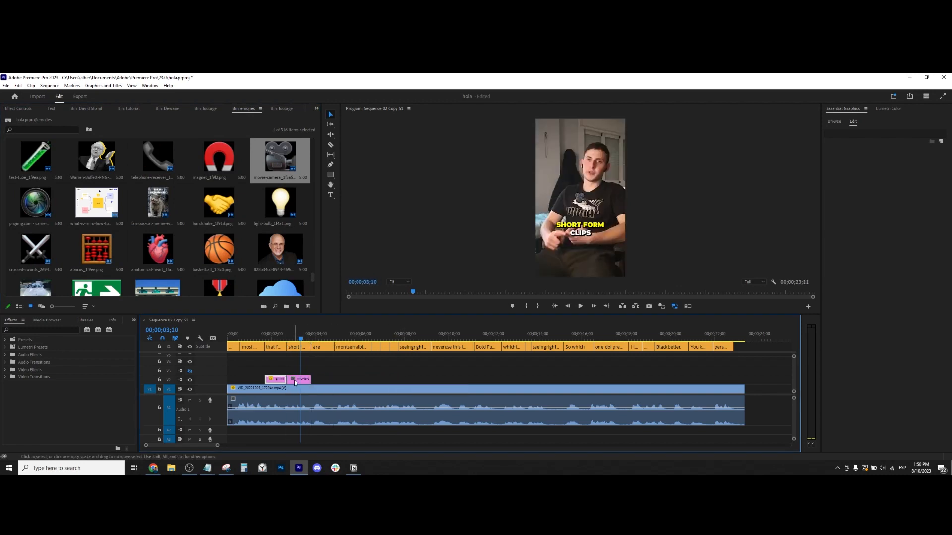
Scale the movie camera emoji up to about 121 and reposition it just below the "short form clips" caption.
click(24, 111)
drag(92, 155, 133, 147)
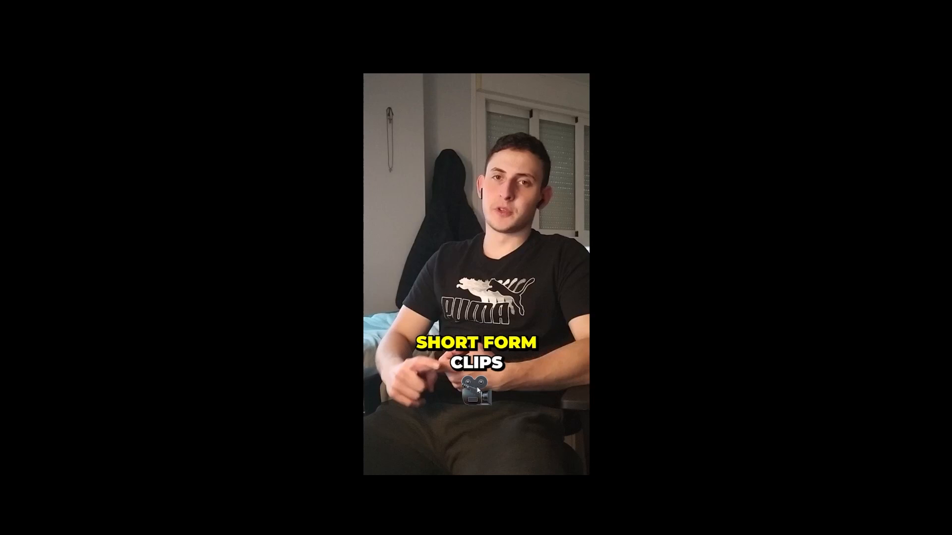
key(ctrl+grave)
Place the red prohibited sign emoji from the emojis bin above the video, spanning the "never use this font" caption.
drag(288, 339, 327, 340)
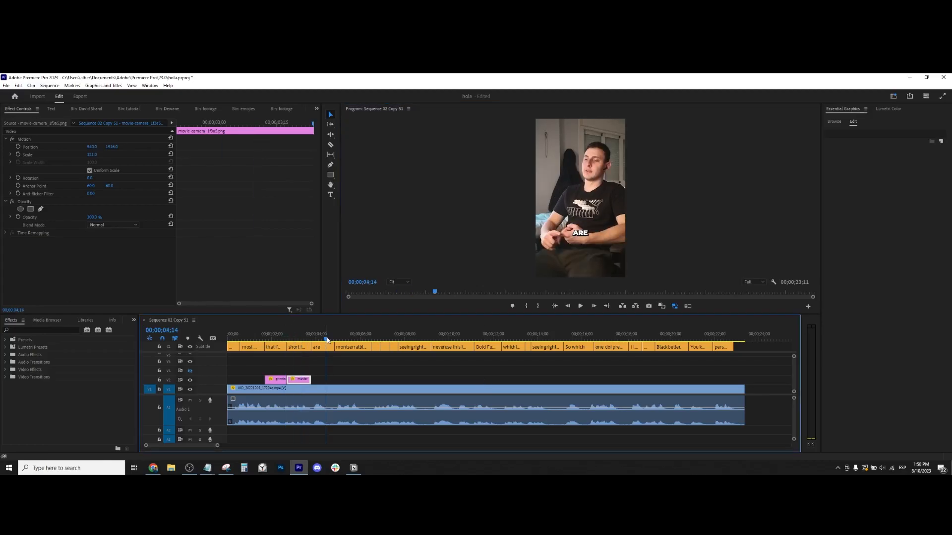
drag(327, 340, 343, 339)
drag(343, 338, 454, 350)
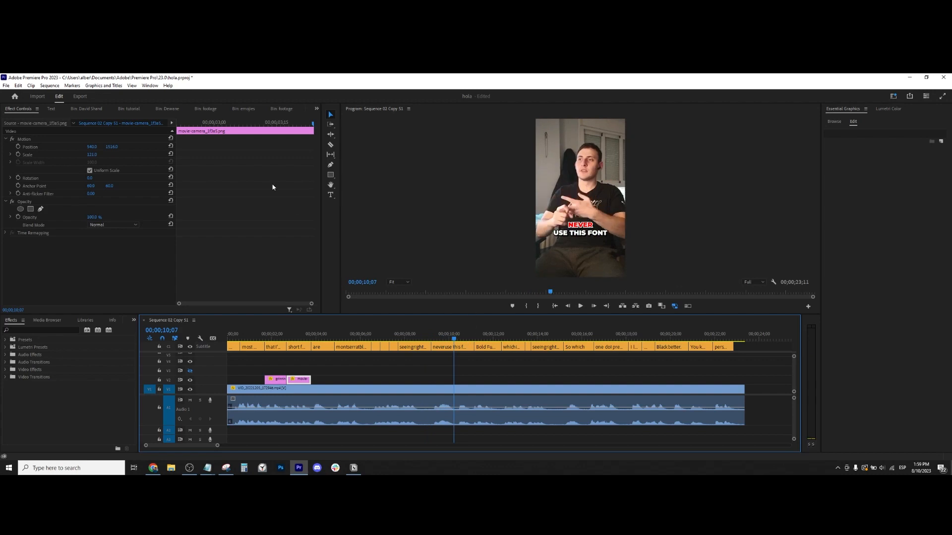
click(244, 108)
scroll(278, 223, up, 6)
scroll(297, 233, down, 3)
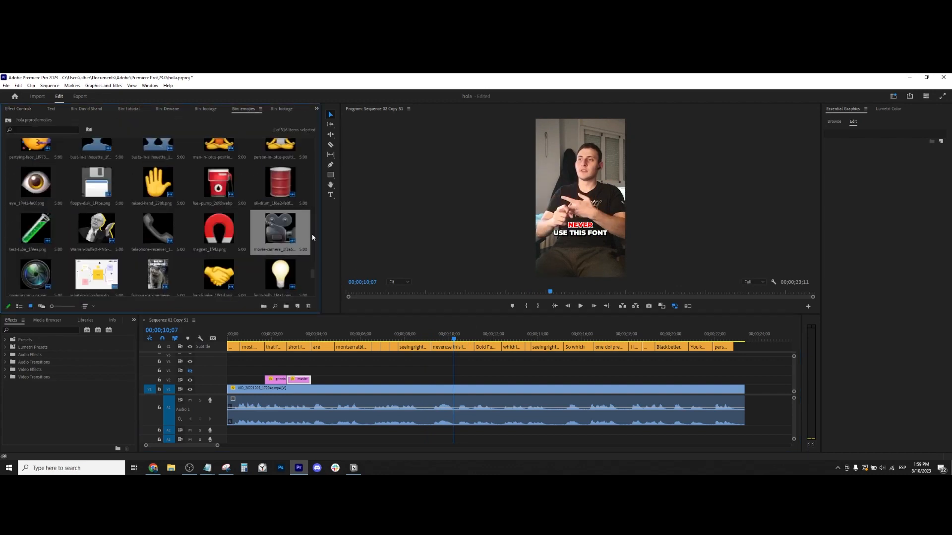
scroll(298, 203, up, 12)
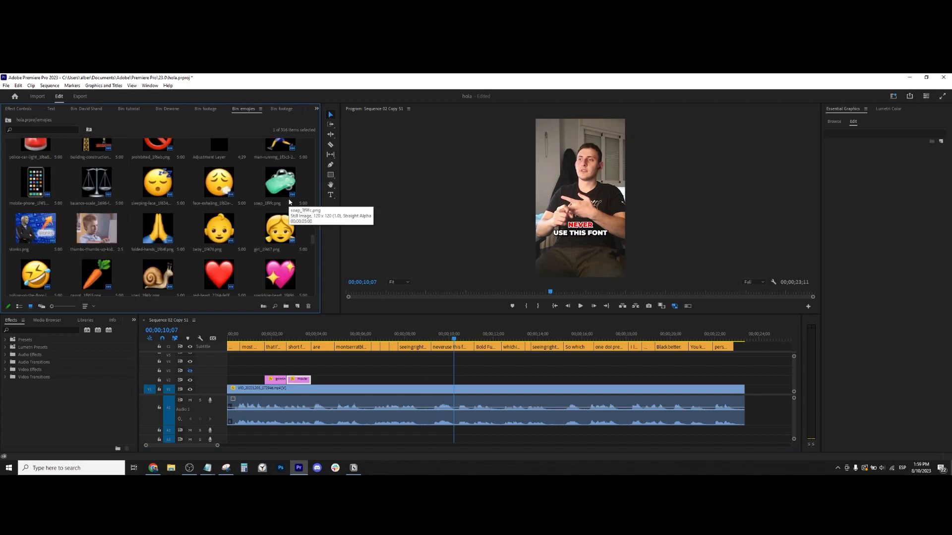
scroll(287, 201, up, 3)
scroll(283, 203, down, 8)
scroll(281, 203, up, 1)
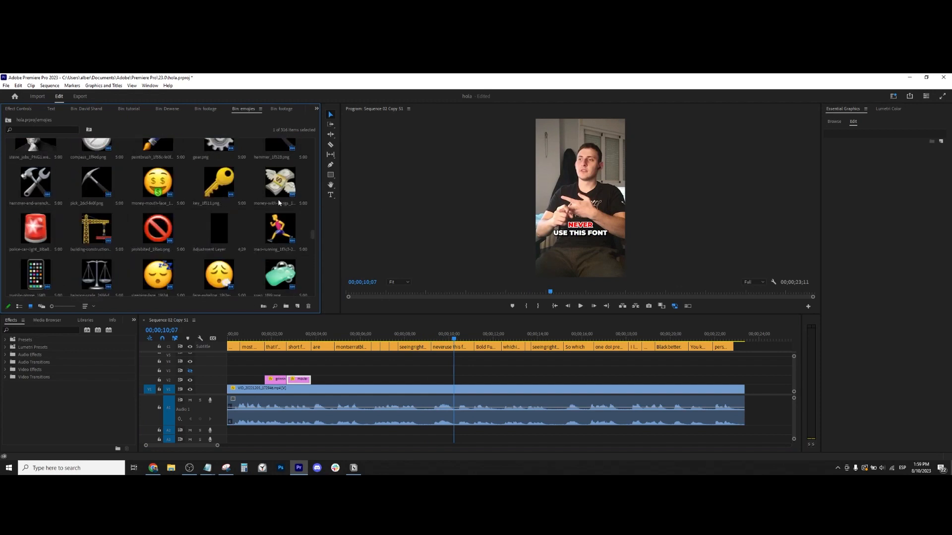
drag(167, 252, 473, 380)
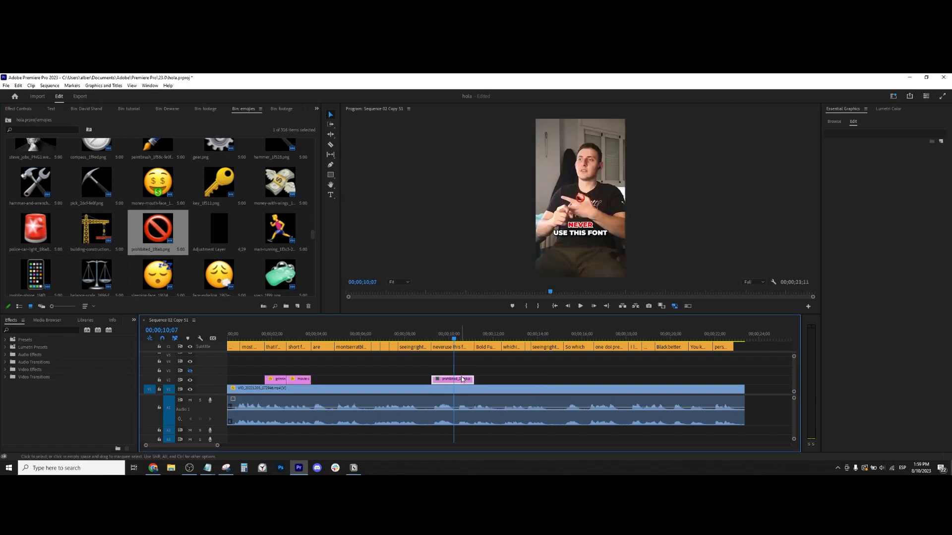
Scale up the prohibited sign emoji and lower it to just below the "never use this font" caption.
click(9, 108)
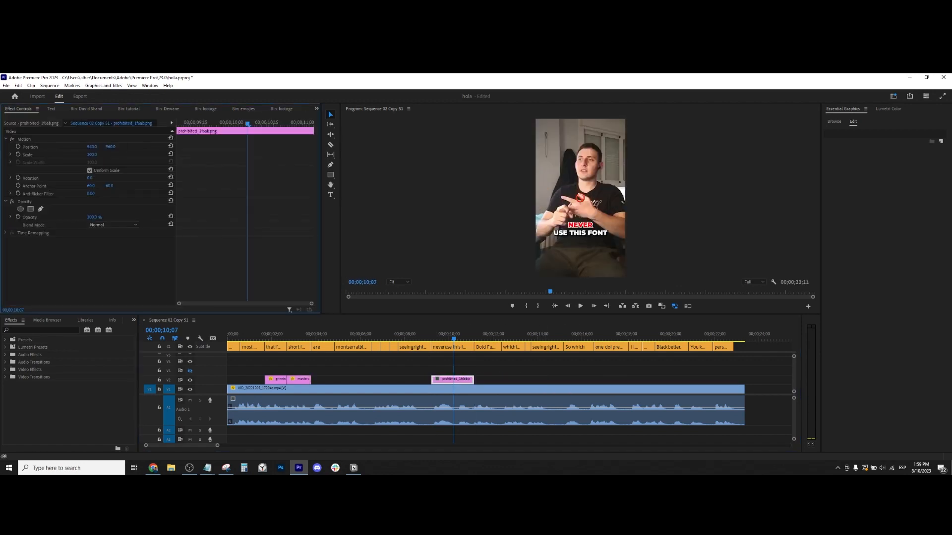
drag(93, 154, 319, 147)
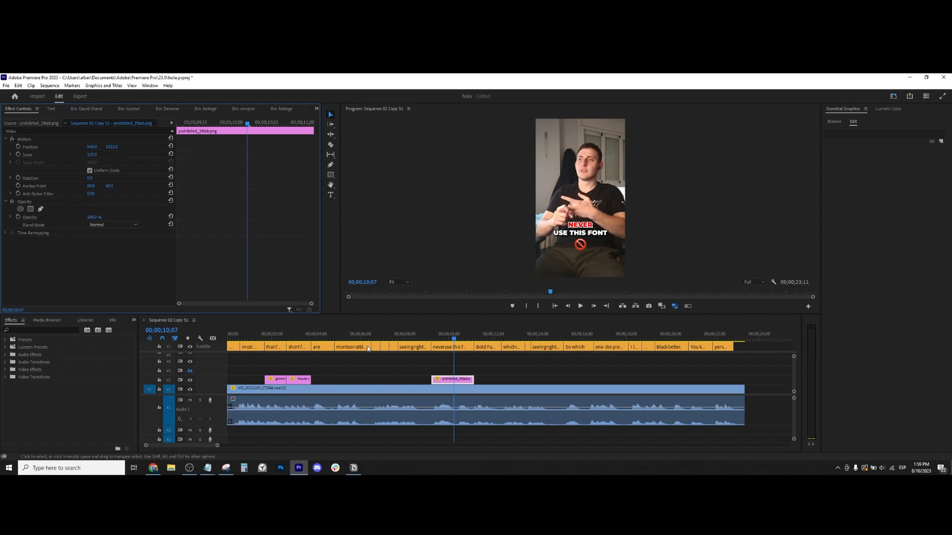
Review the captions and placed emojis at several points of the sequence, ending back at its start.
click(352, 339)
click(380, 338)
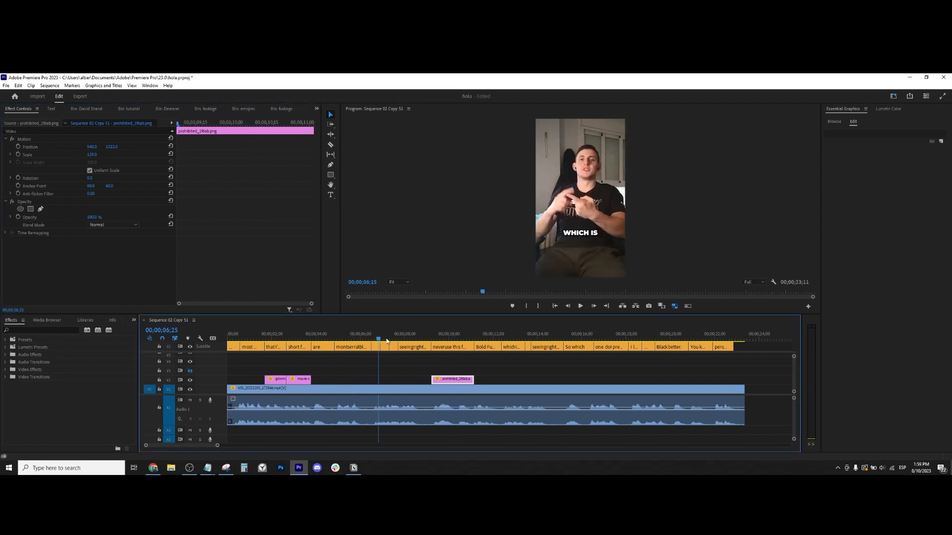
click(409, 339)
click(433, 345)
click(445, 337)
click(303, 336)
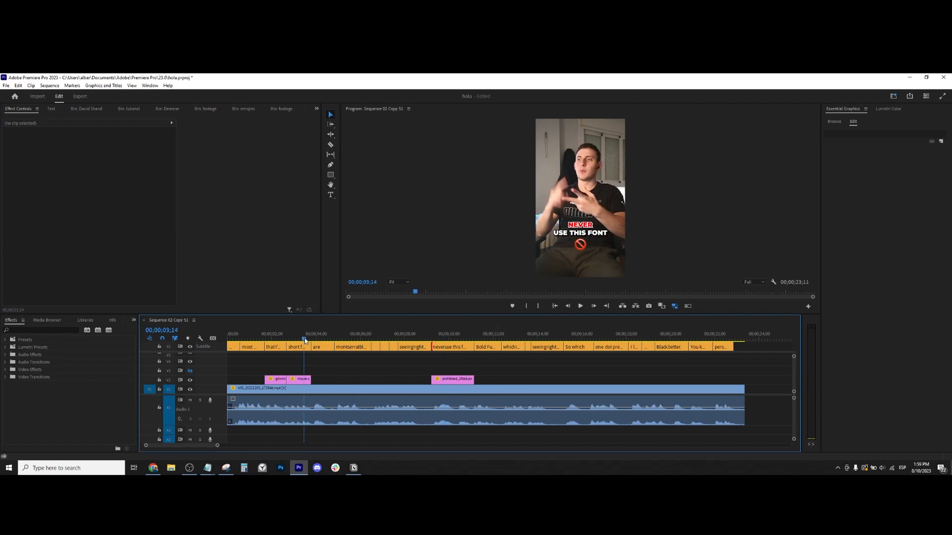
click(271, 336)
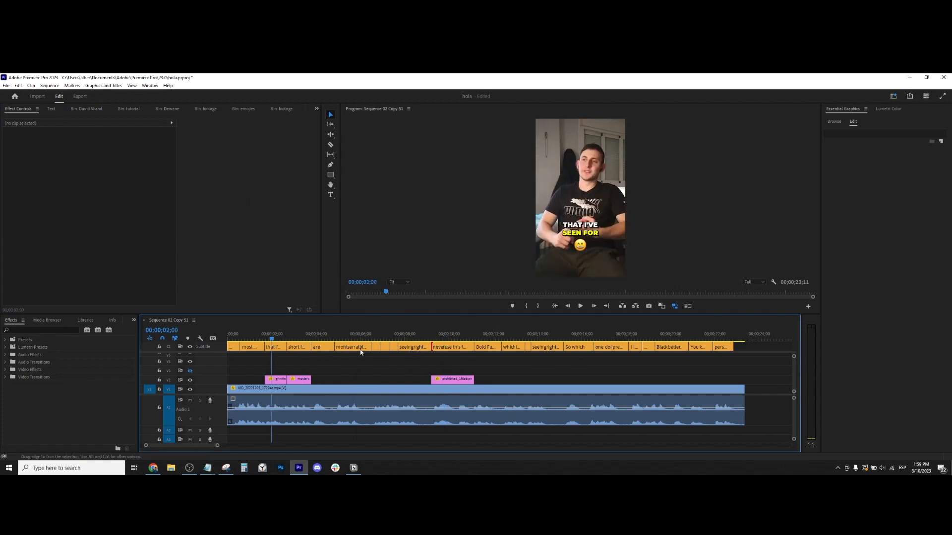
drag(248, 335, 232, 363)
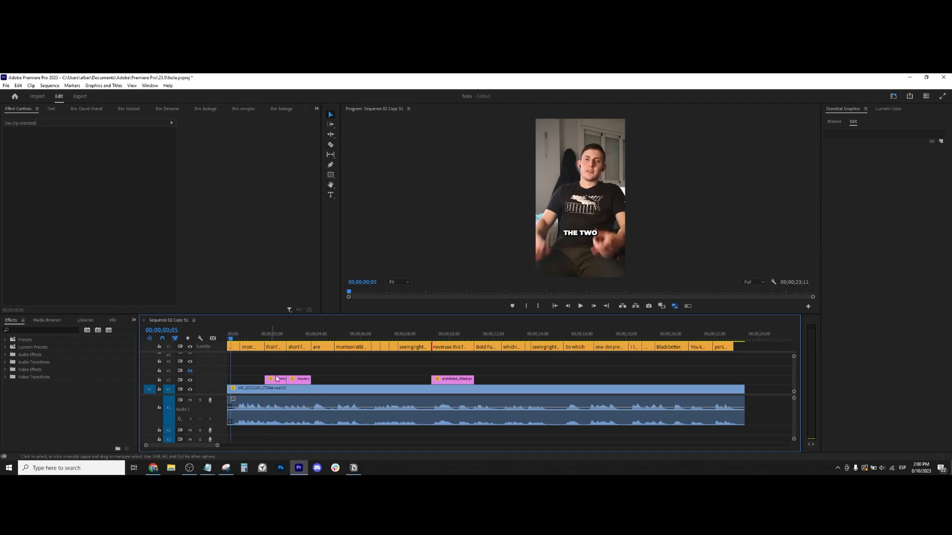
Delete the opening "the two" caption and extend the "most popular fonts" caption back to the sequence start.
click(233, 347)
key(Delete)
mouse_move(240, 347)
mouse_down()
mouse_move(228, 349)
mouse_move(245, 340)
mouse_up()
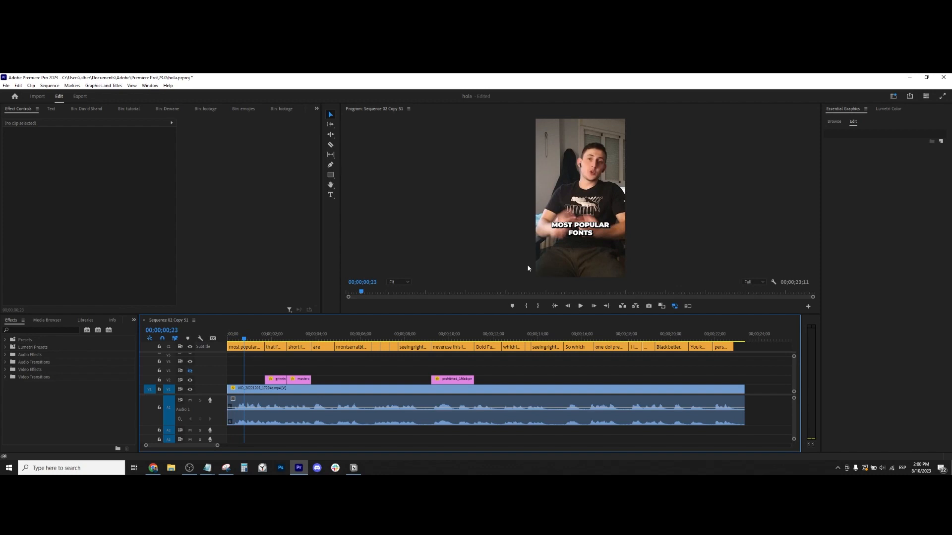
Replace the "most popular fonts" caption text with "best fonts" and "for shot form" on two lines.
key(t)
click(581, 233)
key(ctrl+a)
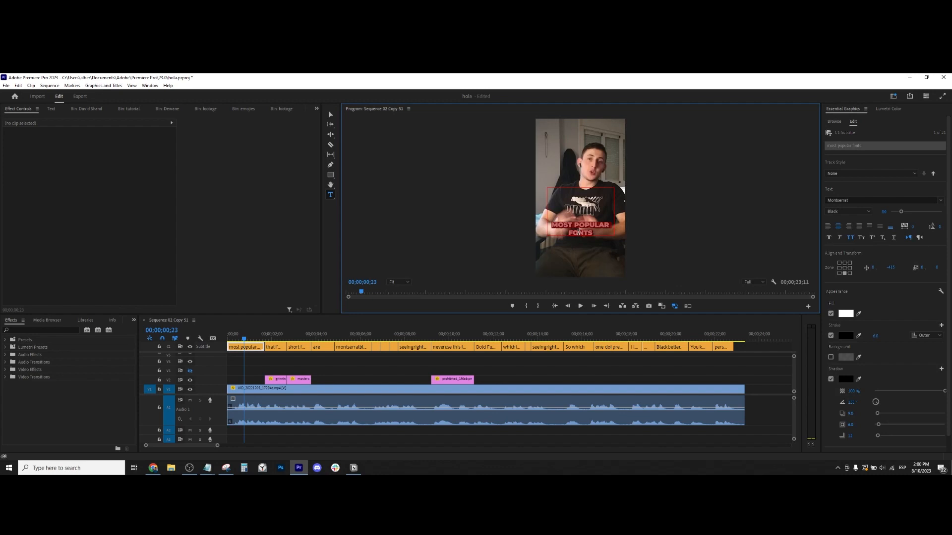
text(best fotns)
key(BackSpace)
key(BackSpace)
key(BackSpace)
text(nts)
key(Return)
text(for shot form)
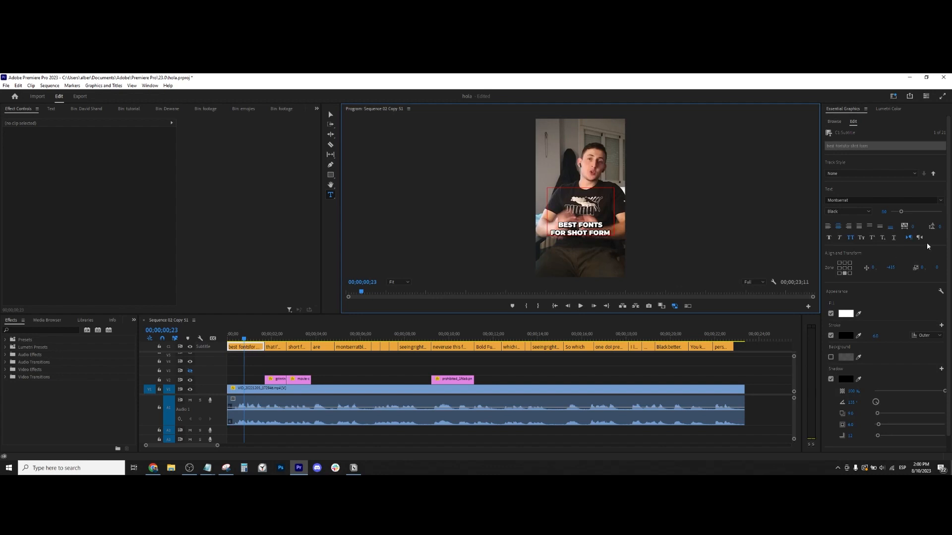
Move the opening "best fonts" caption higher in the frame and set its font size to 90.
drag(891, 267, 866, 254)
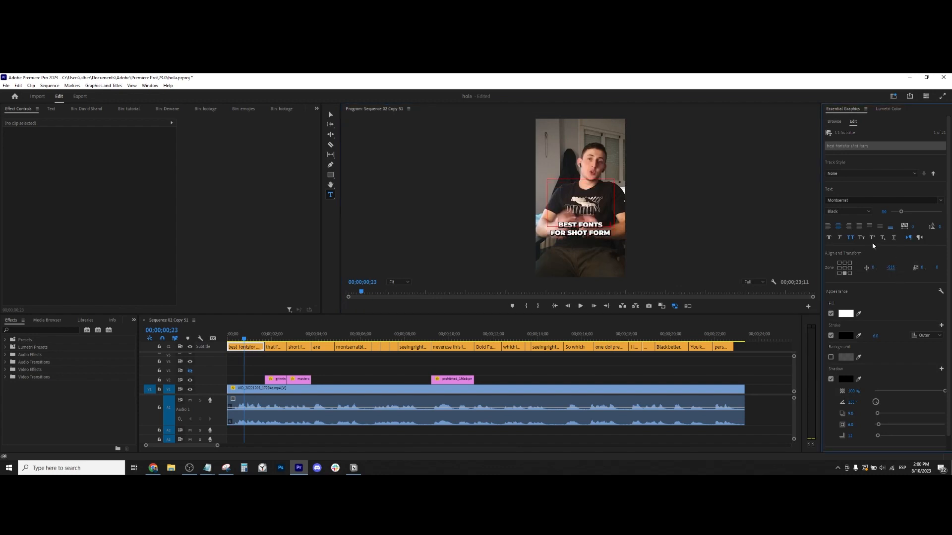
click(635, 235)
key(ctrl+a)
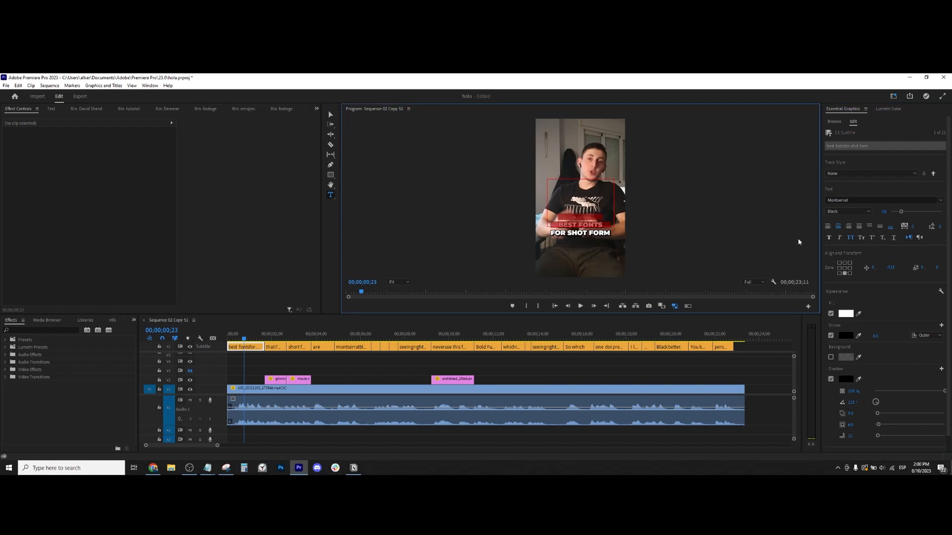
click(566, 372)
mouse_move(244, 340)
mouse_down()
mouse_move(257, 340)
mouse_move(237, 339)
mouse_up()
key(t)
click(578, 232)
key(ctrl+a)
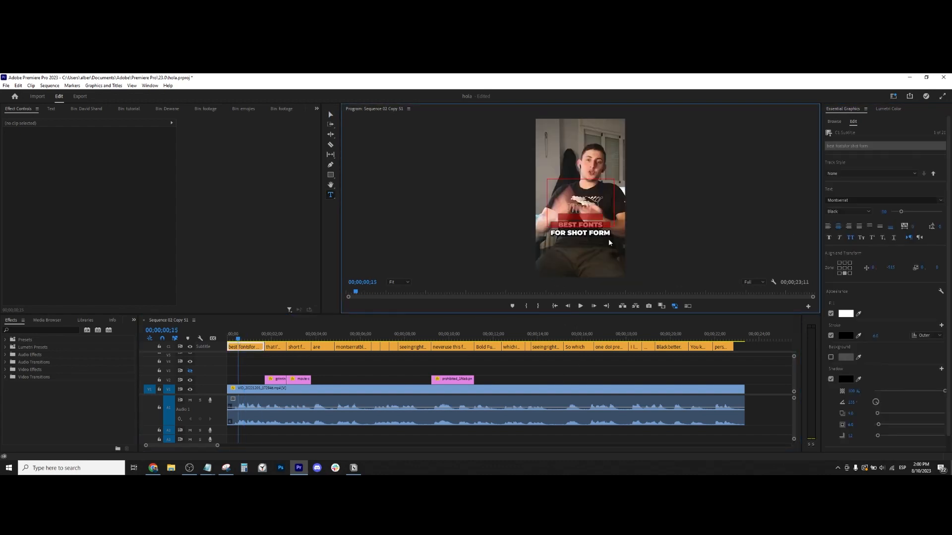
mouse_move(891, 268)
mouse_down()
mouse_move(914, 268)
mouse_move(874, 276)
mouse_up()
click(884, 211)
text(90)
key(Return)
key(v)
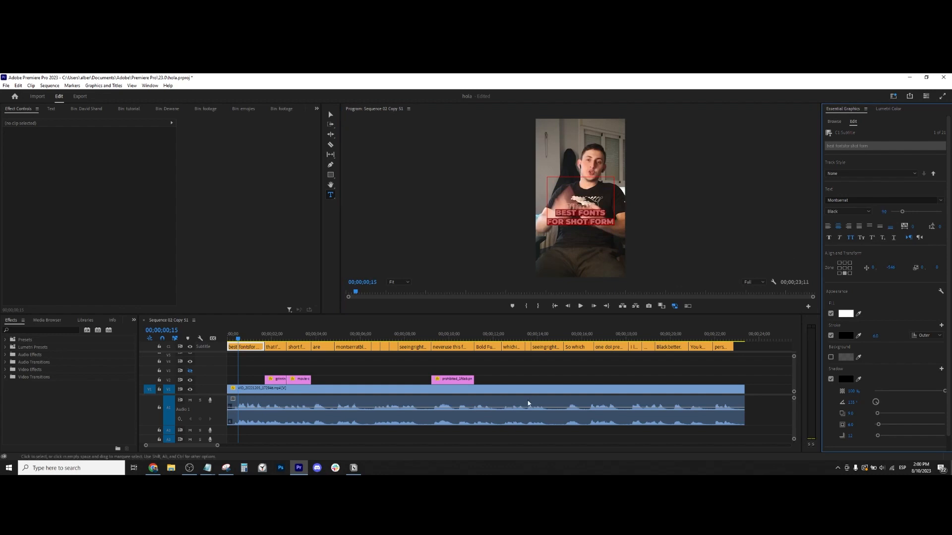
click(530, 374)
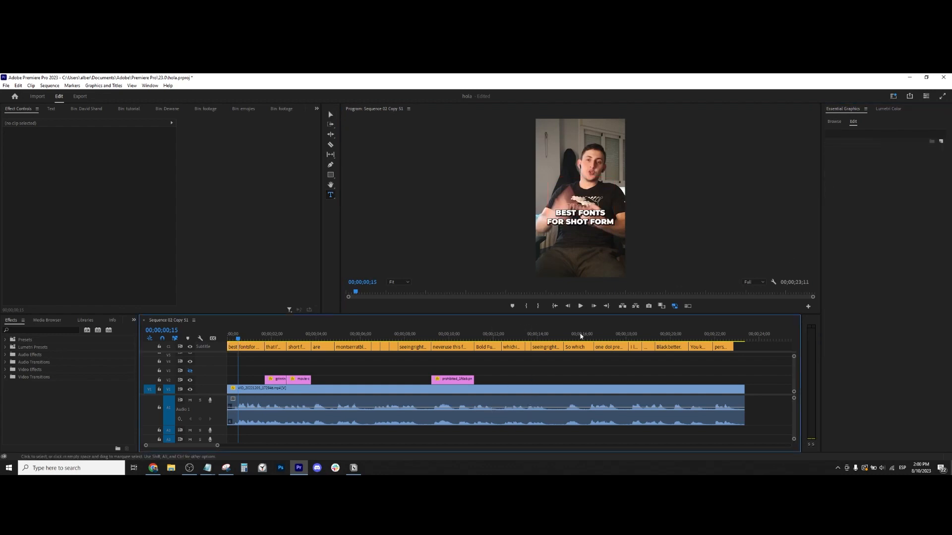
Colour the "for shot form" line of the opening caption yellow, FFFF00.
double_click(576, 220)
triple_click(579, 221)
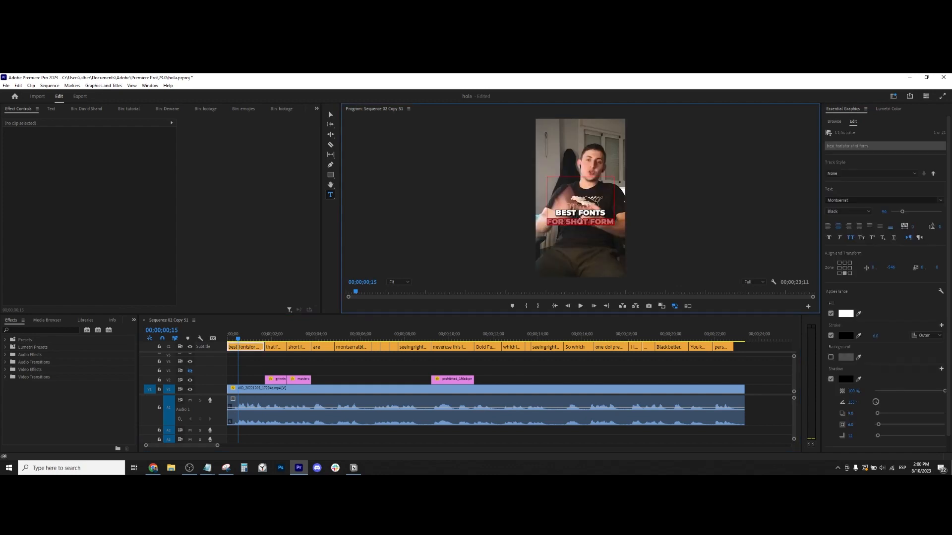
click(846, 313)
click(520, 323)
text(FFFF00)
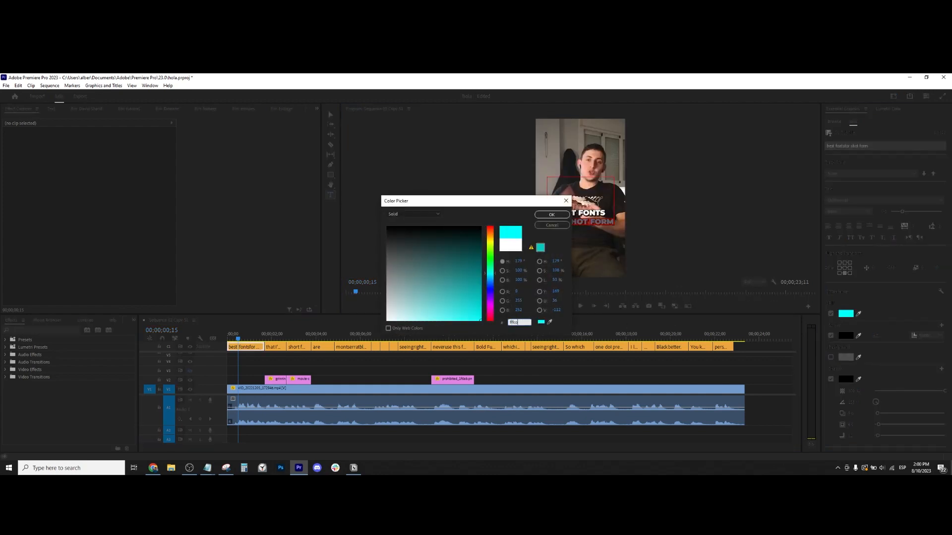
key(Return)
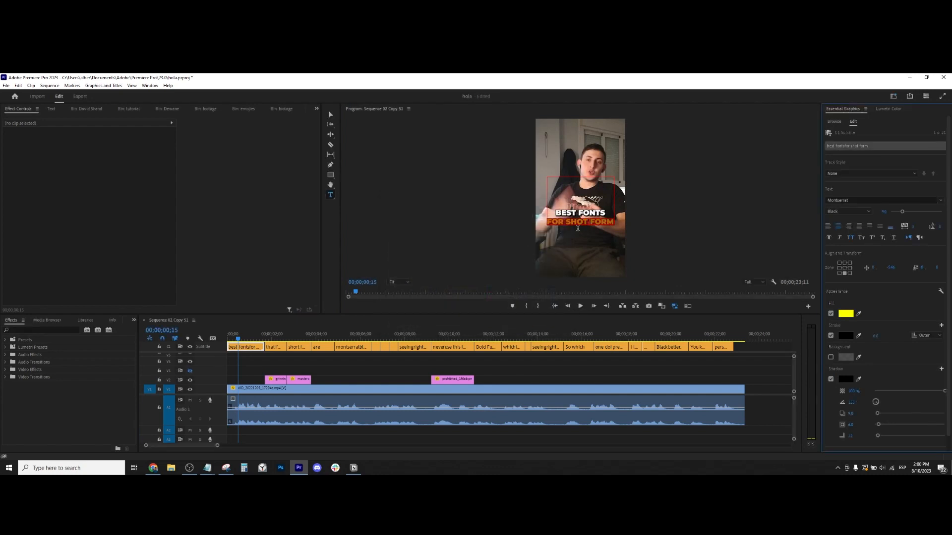
Correct "shot" to "short" in the opening caption and widen its text box to fit "for short form" on one line.
text(r)
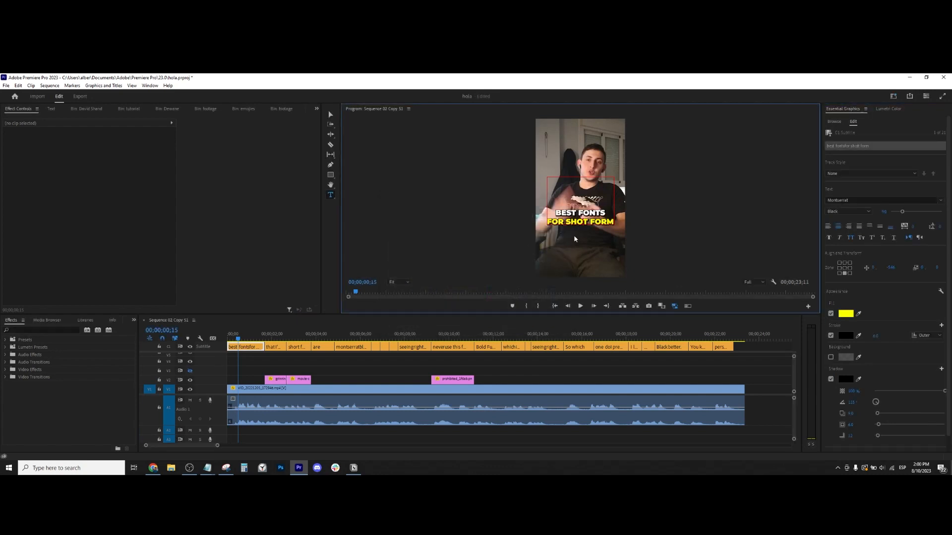
click(552, 381)
key(v)
click(583, 217)
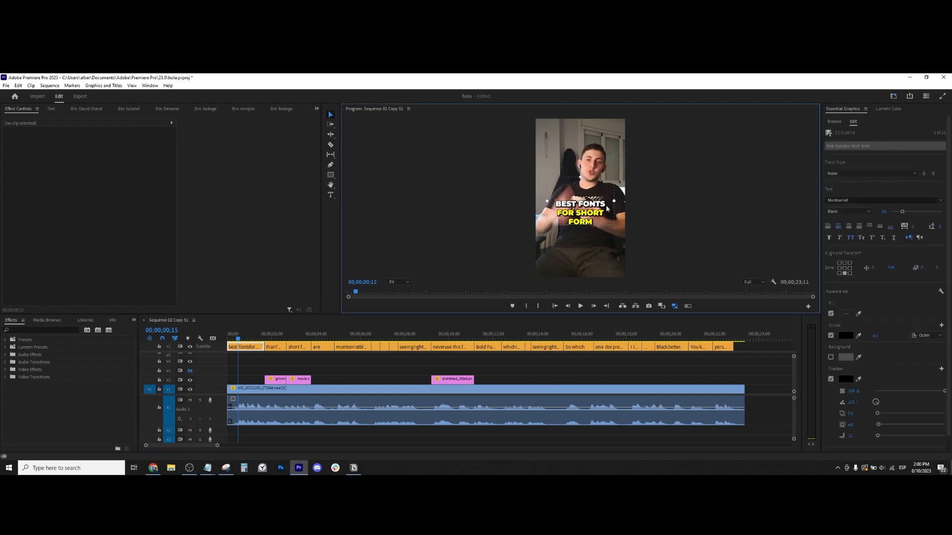
drag(617, 203, 619, 203)
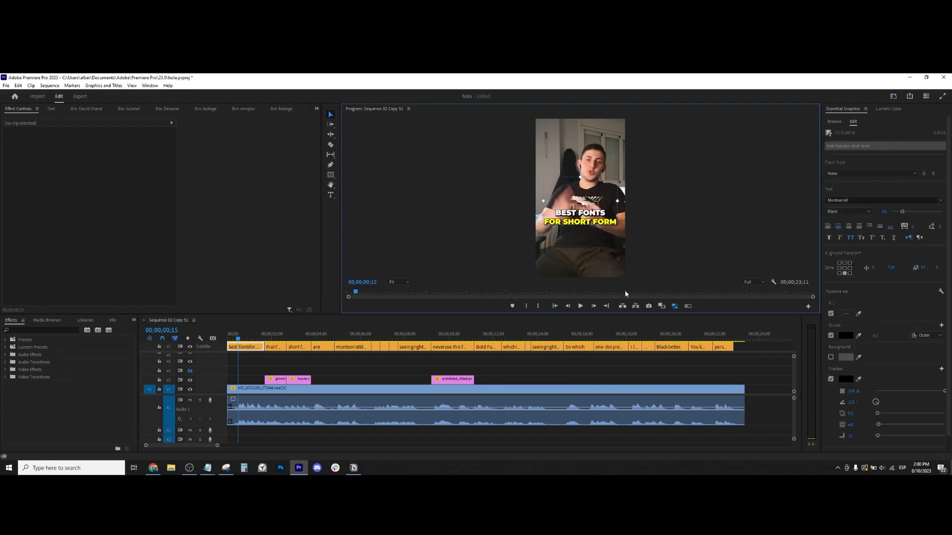
click(584, 363)
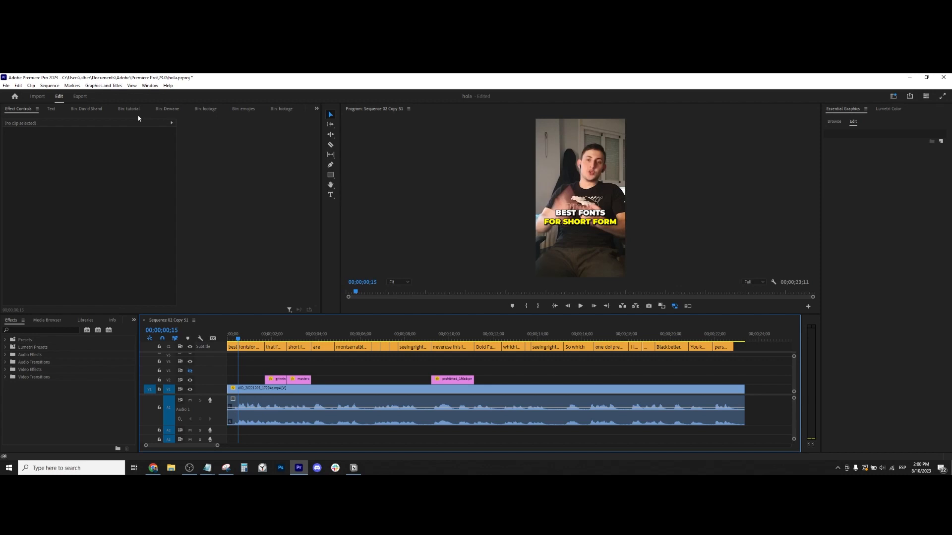
Place the right-pointing hand emoji from the emojis bin directly above the video, spanning the "best fonts for short form" caption.
click(246, 110)
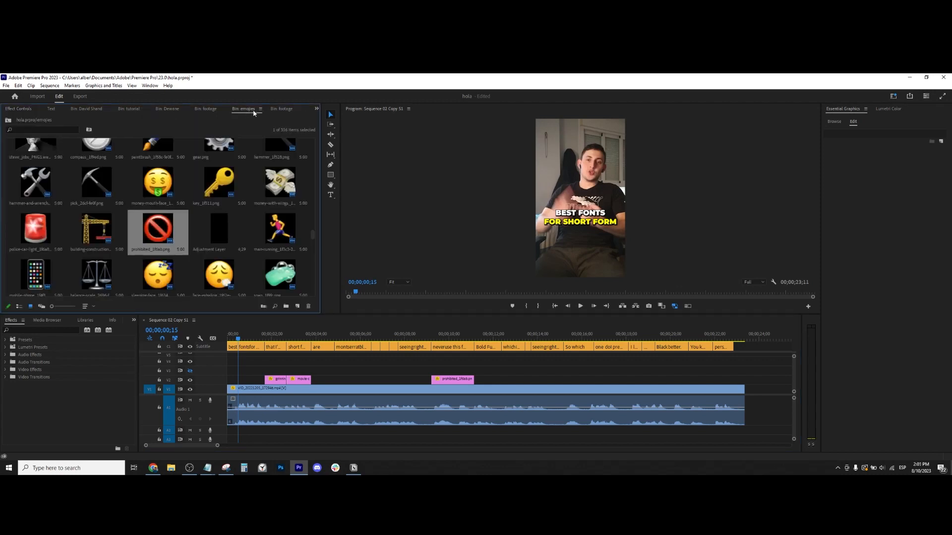
scroll(251, 194, up, 15)
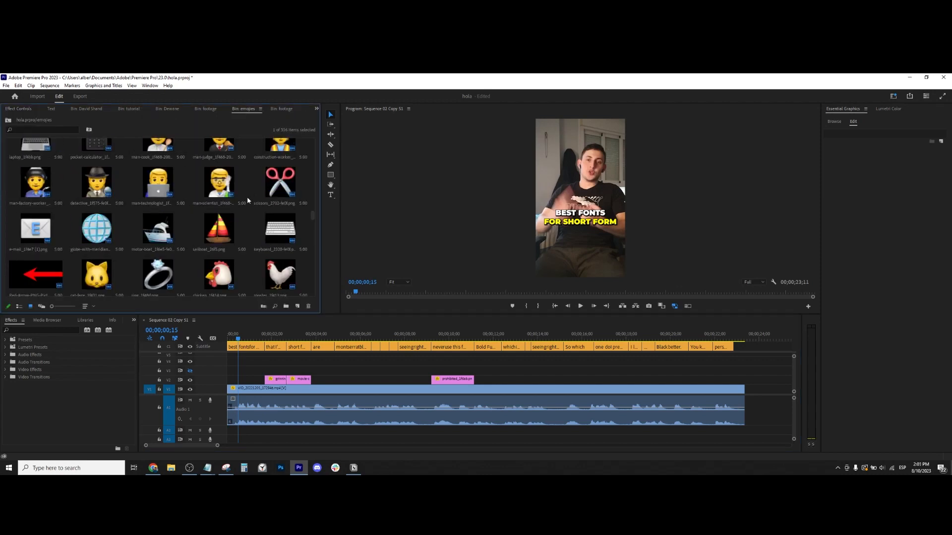
scroll(246, 197, up, 2)
scroll(247, 198, down, 4)
drag(280, 229, 229, 371)
drag(336, 370, 256, 382)
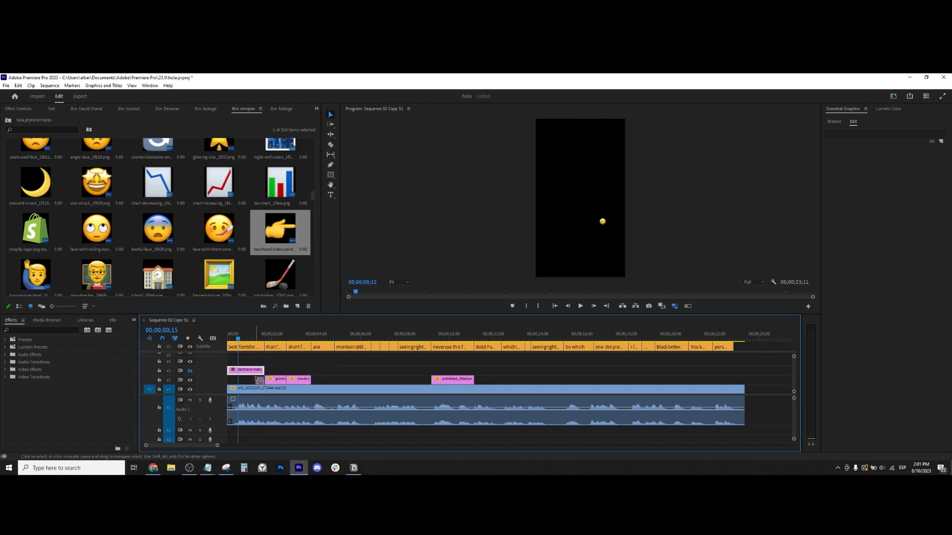
Scale up the pointing hand emoji and lower it to just below the "best fonts for short form" caption.
click(18, 108)
drag(90, 156, 224, 143)
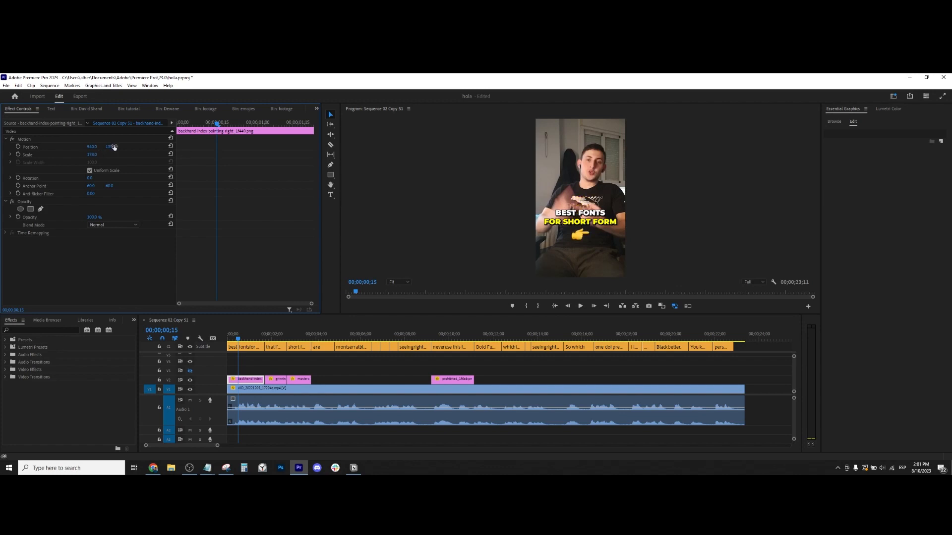